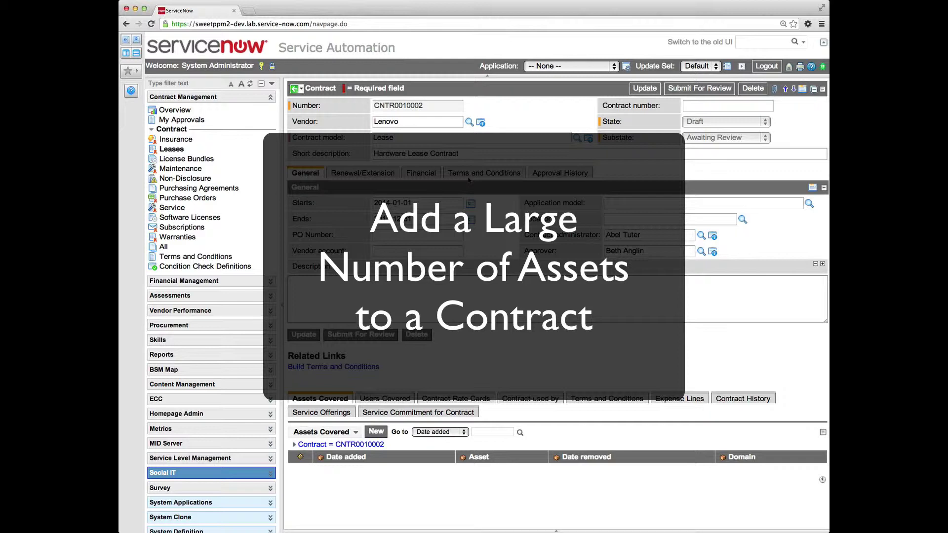
# Add a new covered asset record with asset P22877 - Lenovo ThinkStation D20
pyautogui.click(324, 406)
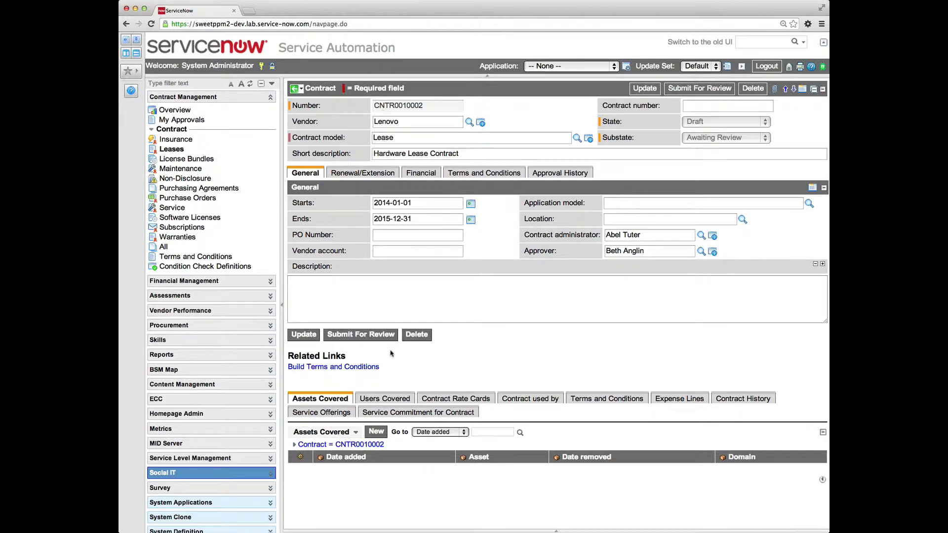
pyautogui.click(374, 432)
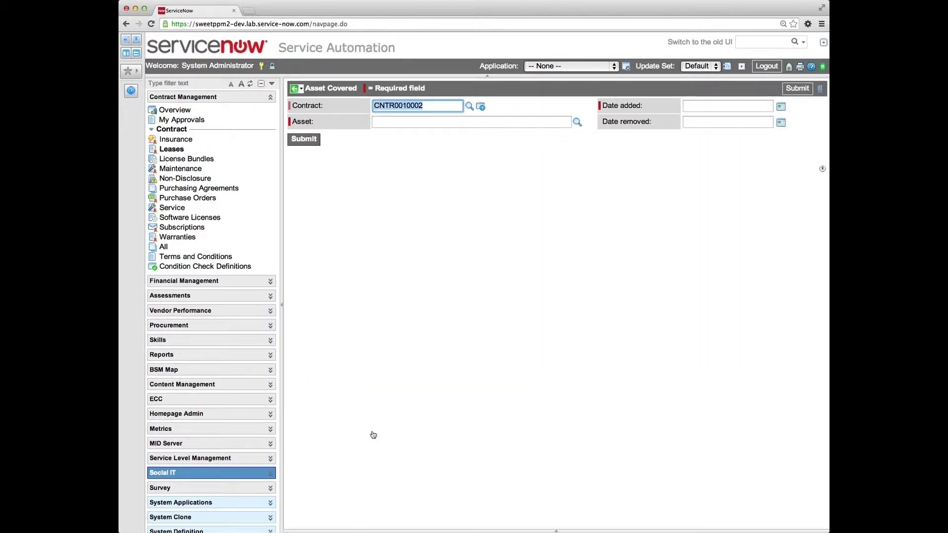
pyautogui.click(393, 121)
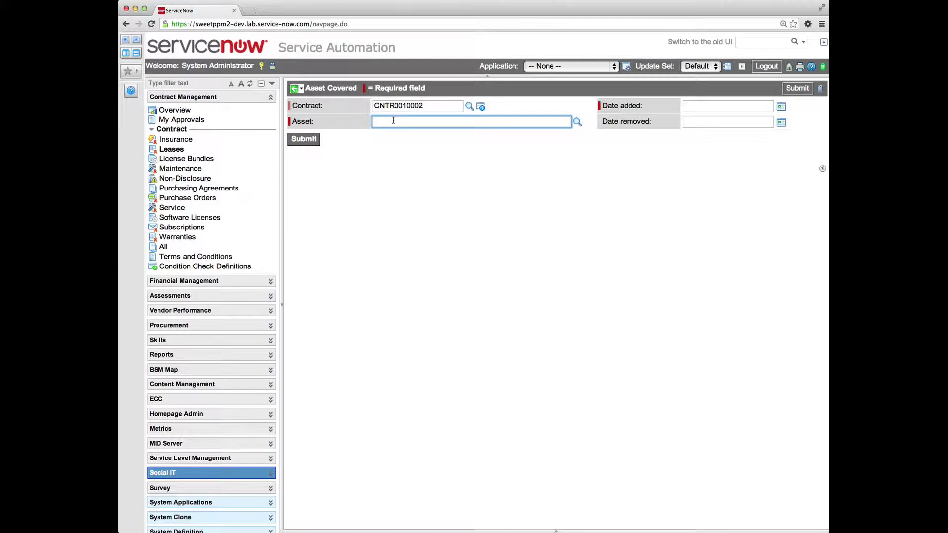
pyautogui.write('p')
pyautogui.write('228')
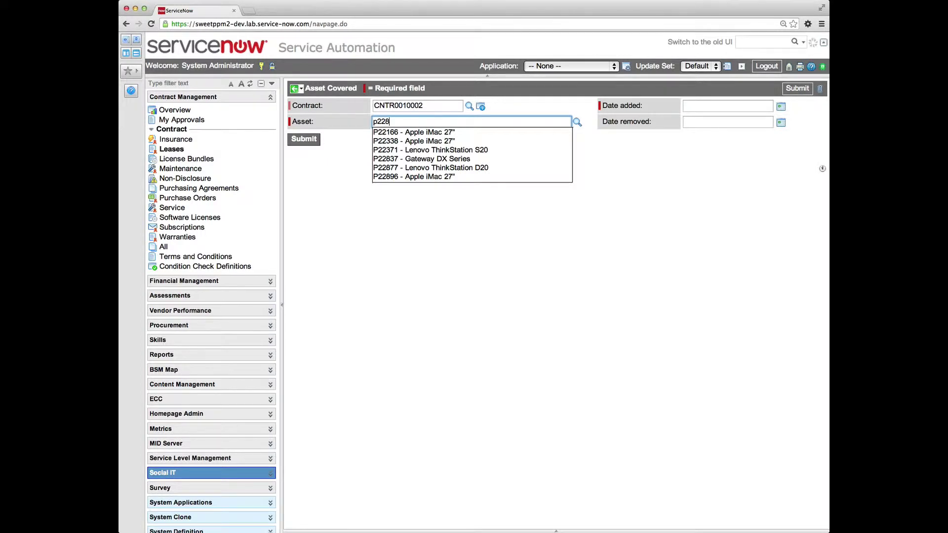
pyautogui.press('Down')
pyautogui.press('Down')
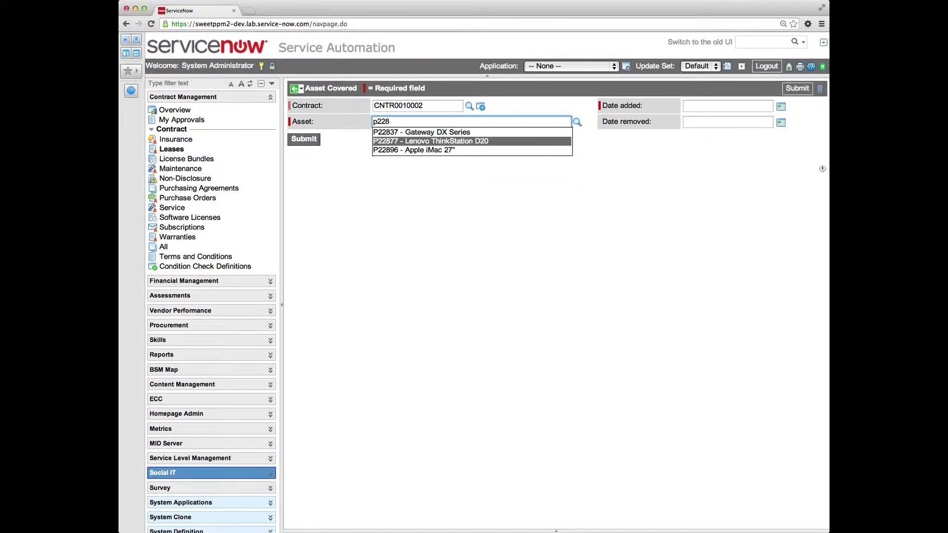
pyautogui.press('Return')
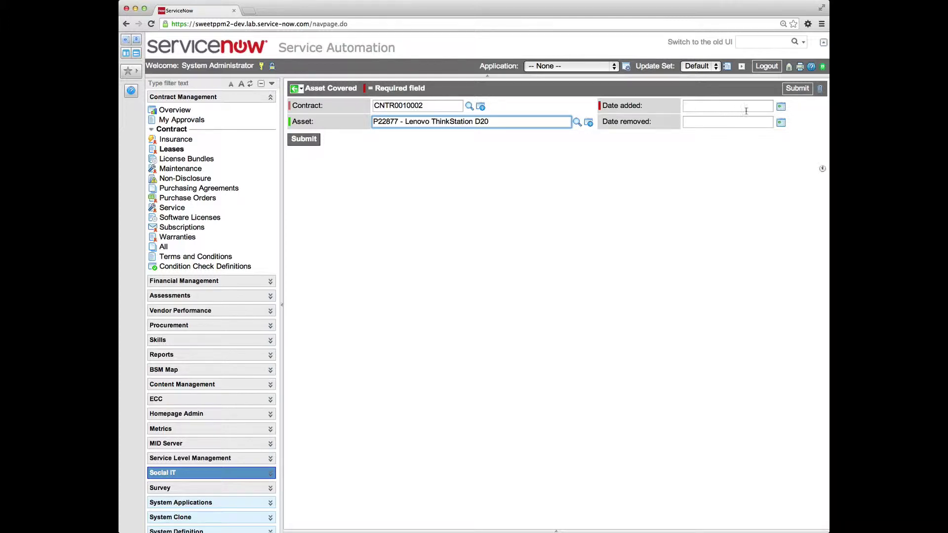
# Set the date added to today, 2014-05-09, and submit the record
pyautogui.click(780, 106)
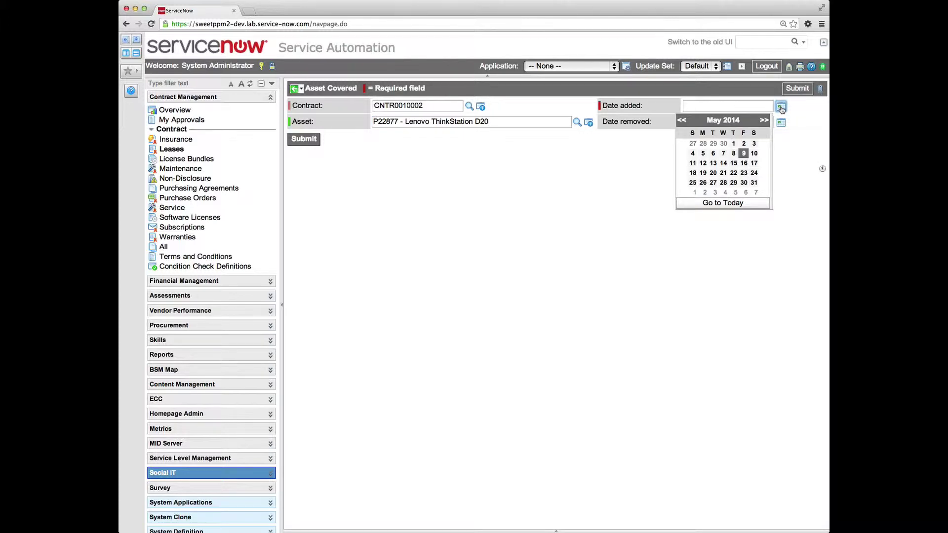
pyautogui.click(729, 204)
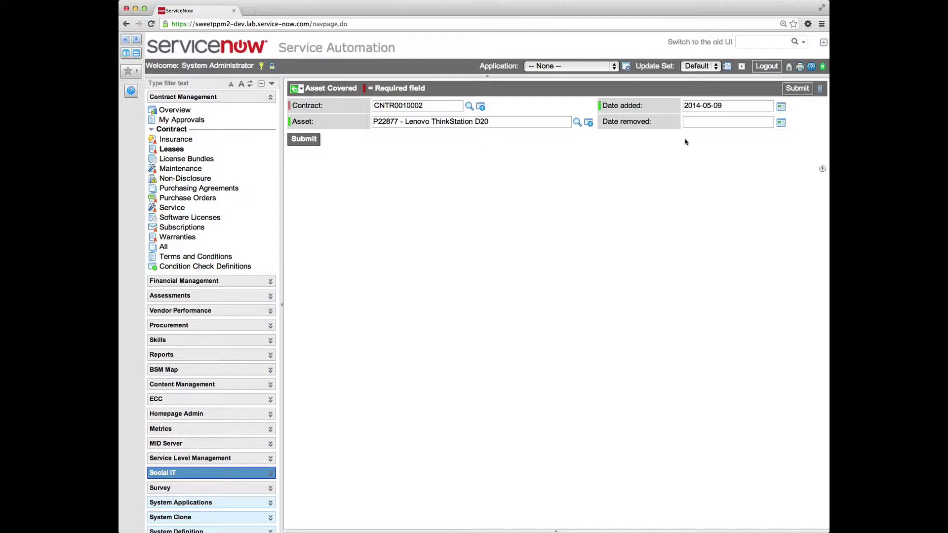
pyautogui.click(796, 89)
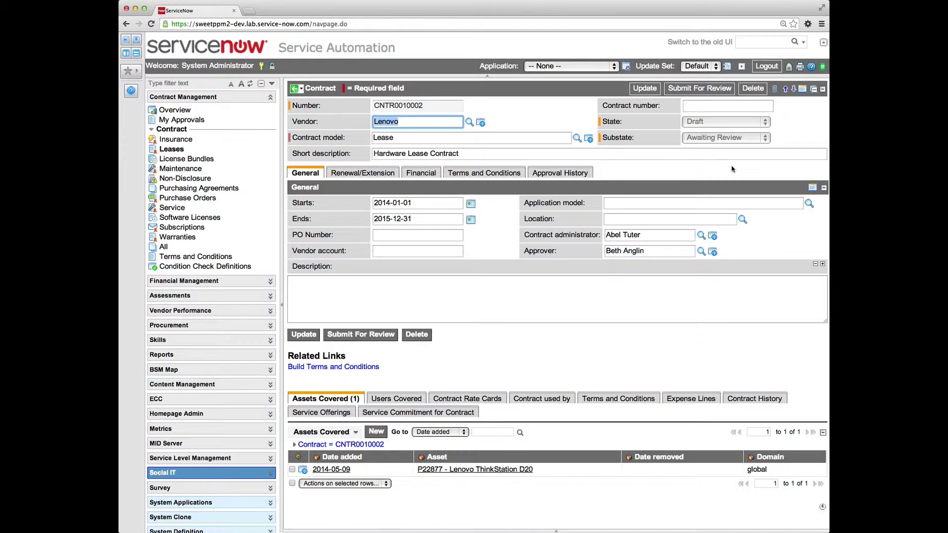
# Open for_contract_import.xls in Excel alongside contract CNTR0010002
pyautogui.click(499, 335)
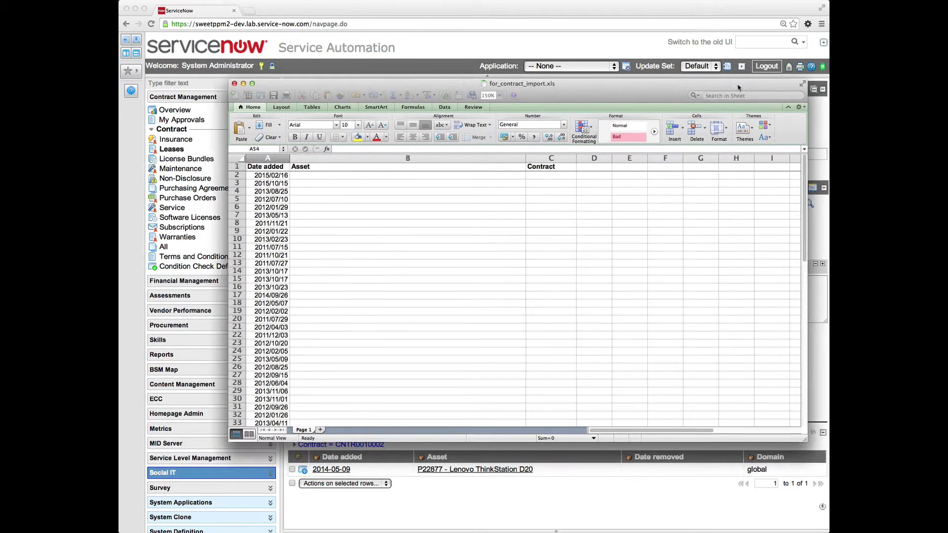
# Take contract number CNTR0010002 from the ServiceNow Number field
pyautogui.moveTo(738, 88); pyautogui.dragTo(720, 87)
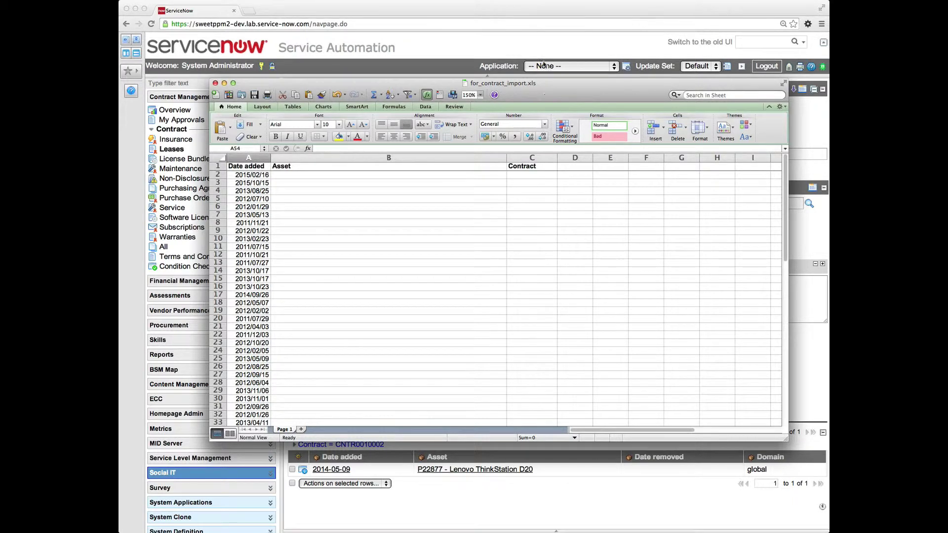
pyautogui.click(532, 47)
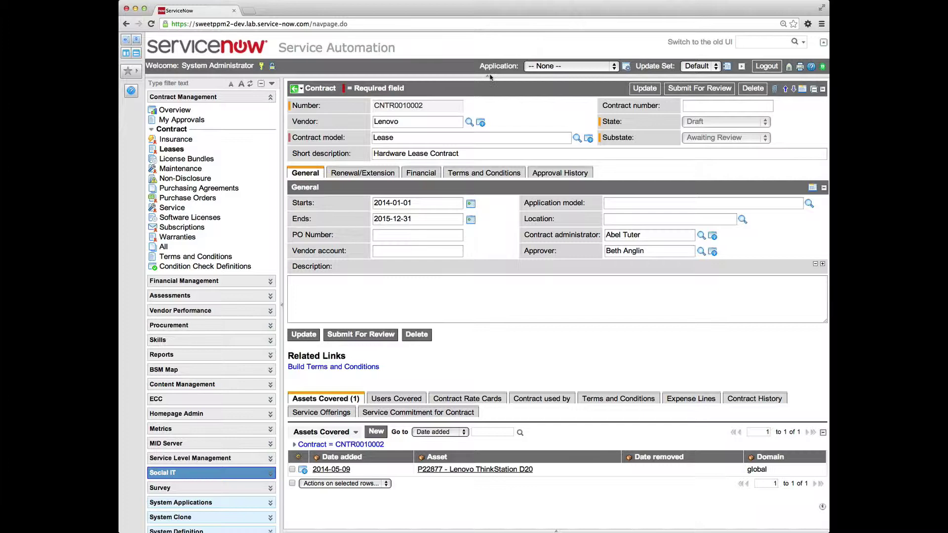
pyautogui.moveTo(424, 109); pyautogui.dragTo(370, 108)
pyautogui.hotkey('ctrl', 'c')
pyautogui.press('super+Tab')
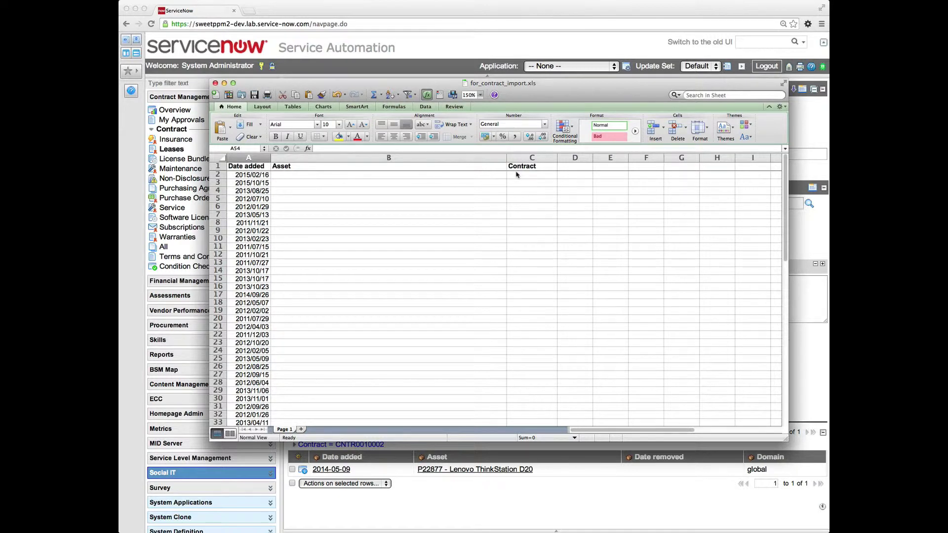
# Paste CNTR0010002 into C2 and fill it down through C51
pyautogui.click(518, 179)
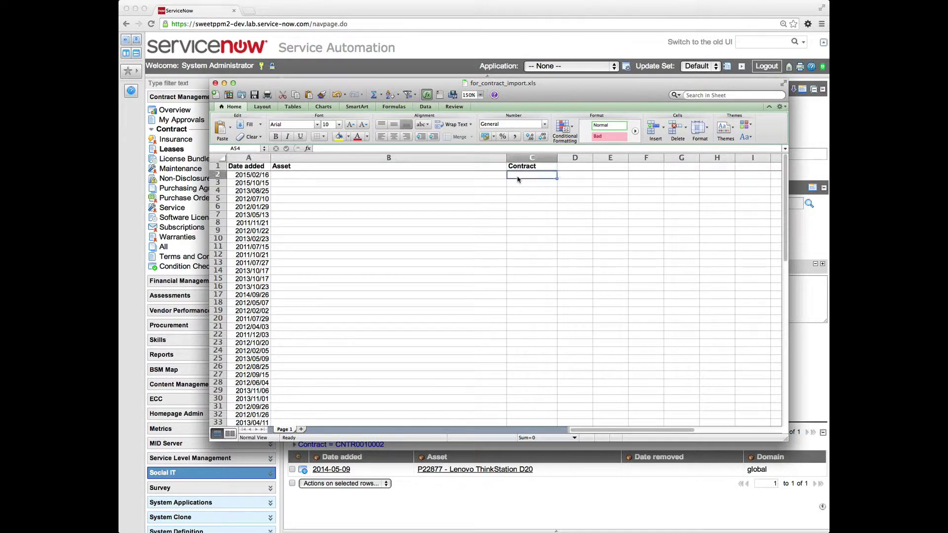
pyautogui.click(523, 180)
pyautogui.hotkey('ctrl', 'v')
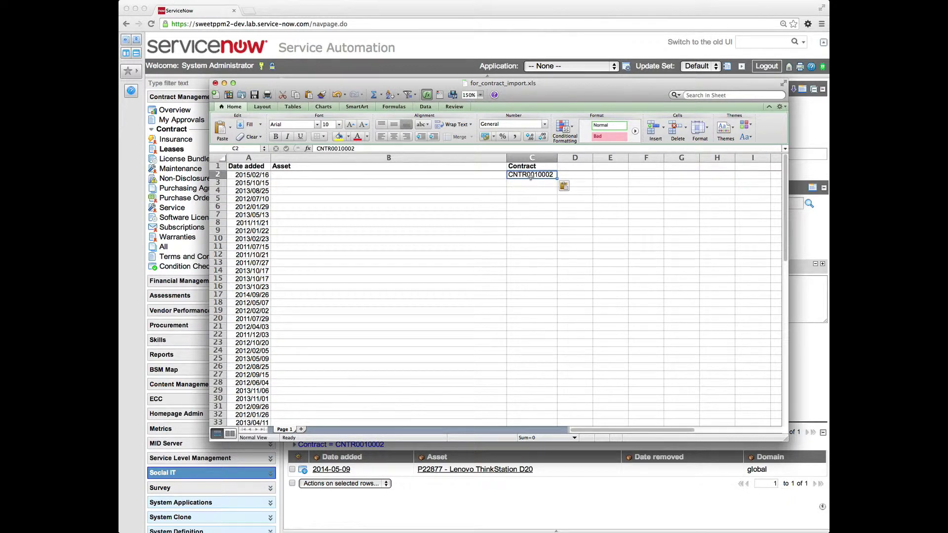
pyautogui.hotkey('ctrl', 'c')
pyautogui.moveTo(530, 183)
pyautogui.mouseDown()
pyautogui.moveTo(534, 429)
pyautogui.moveTo(540, 352)
pyautogui.mouseUp()
pyautogui.press('super+v')
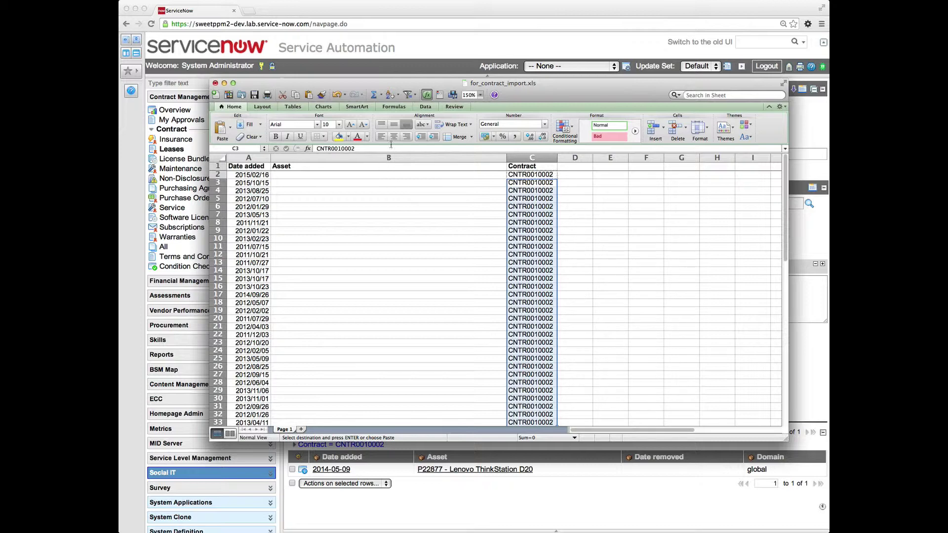
# Open the Hardware Assets list under Asset Management
pyautogui.click(431, 61)
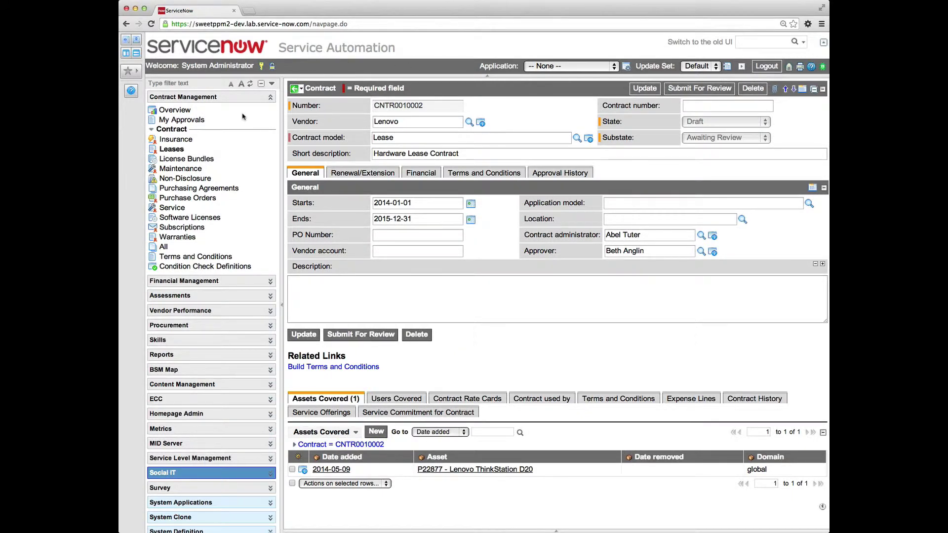
pyautogui.scroll(2, 232, 138)
pyautogui.scroll(2, 212, 178)
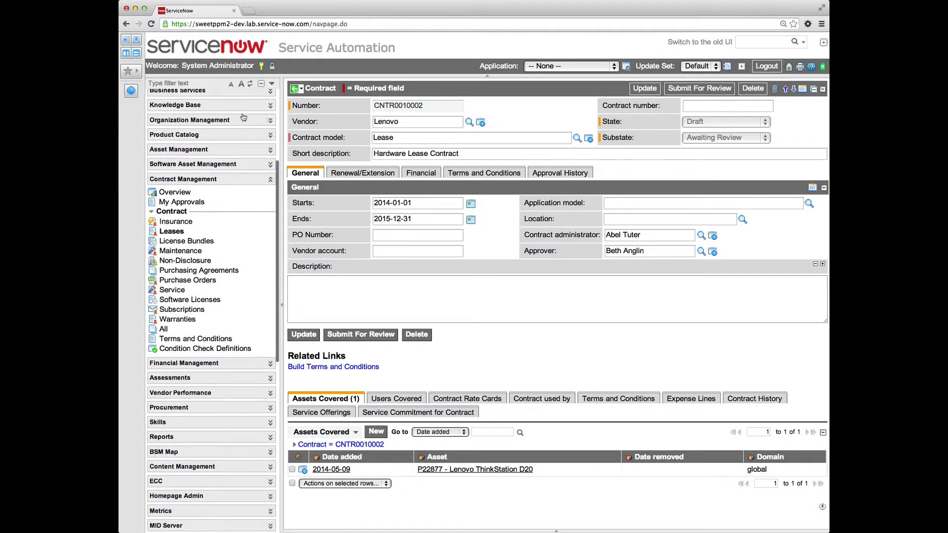
pyautogui.scroll(2, 193, 217)
pyautogui.click(188, 223)
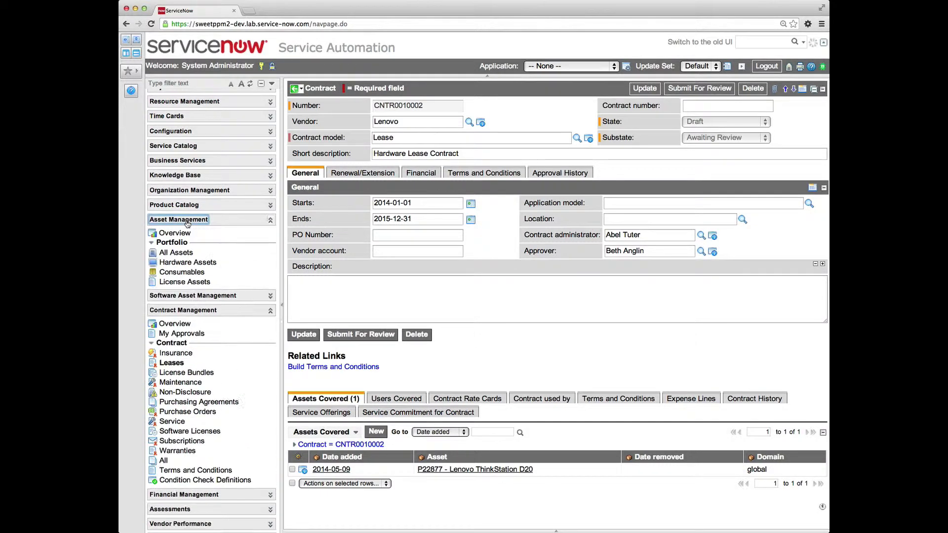
pyautogui.click(179, 264)
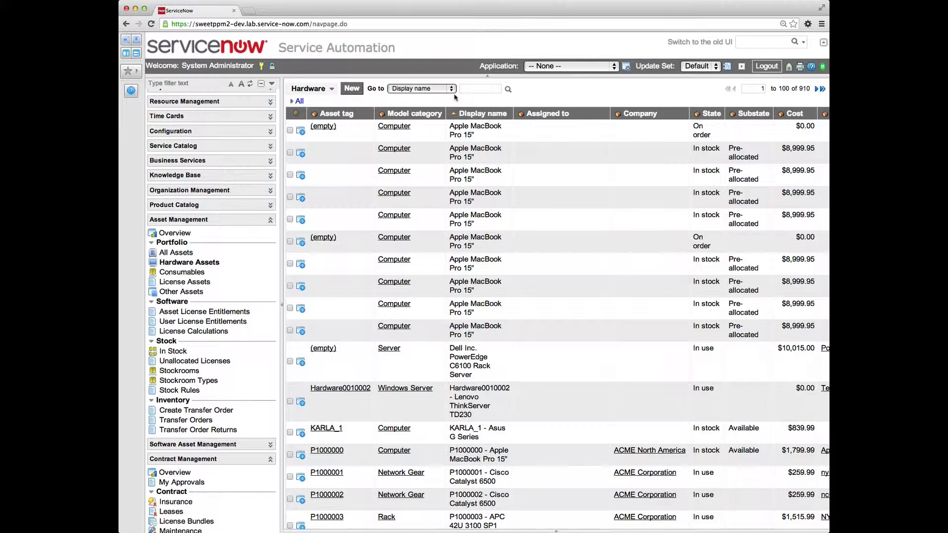
# Search display names for *lenovo, narrowing the list to 69 assets
pyautogui.click(479, 87)
pyautogui.write('*')
pyautogui.write('lenov')
pyautogui.write('o')
pyautogui.press('Return')
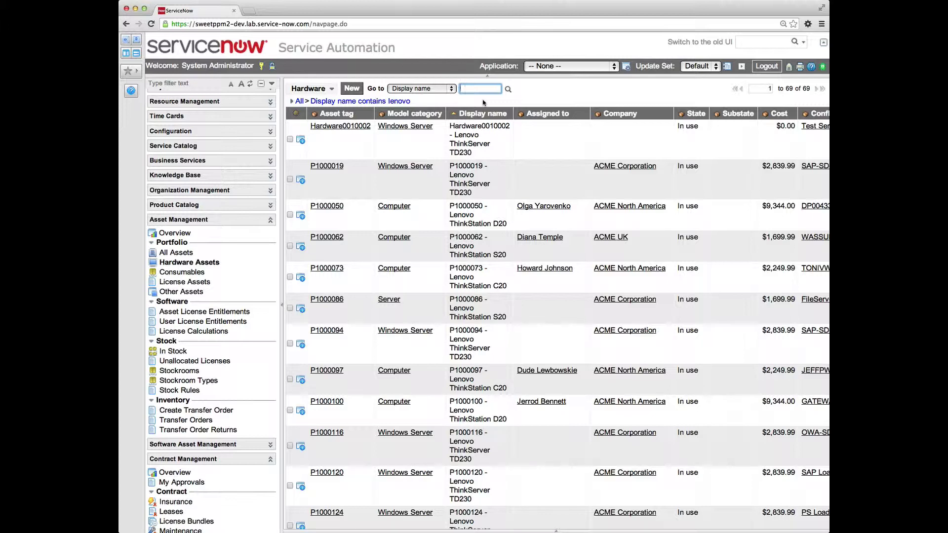
# Export the filtered Lenovo hardware list to Excel and save it as lenovo_hardware.xls
pyautogui.rightClick(513, 118)
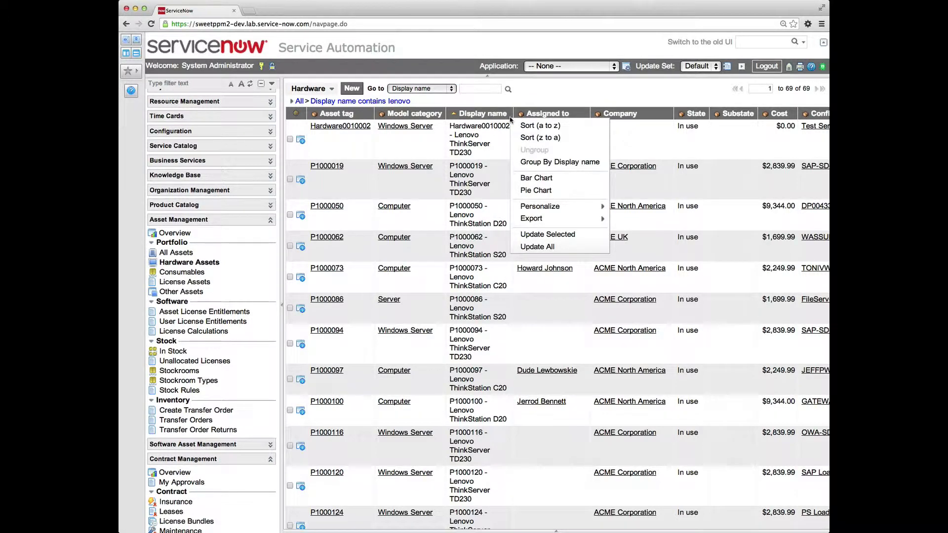
pyautogui.moveTo(531, 218)
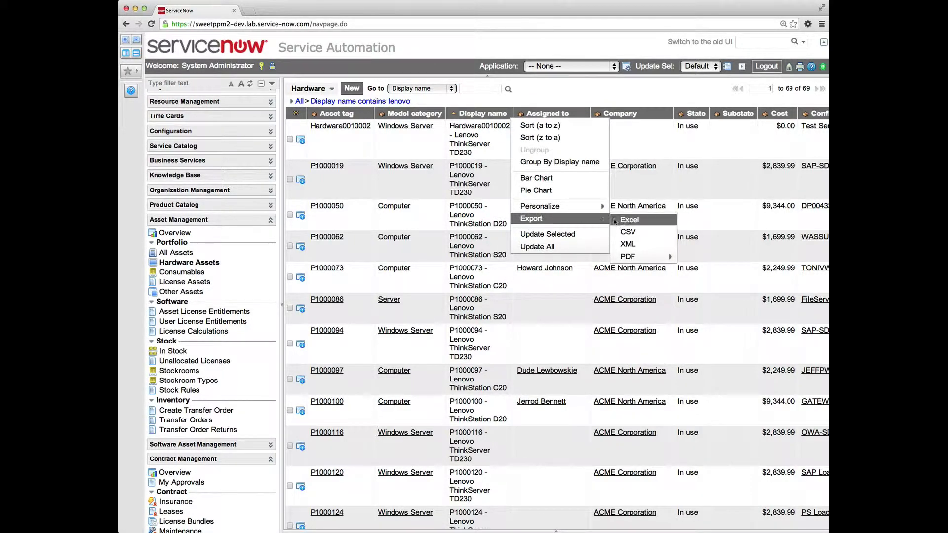
pyautogui.click(627, 223)
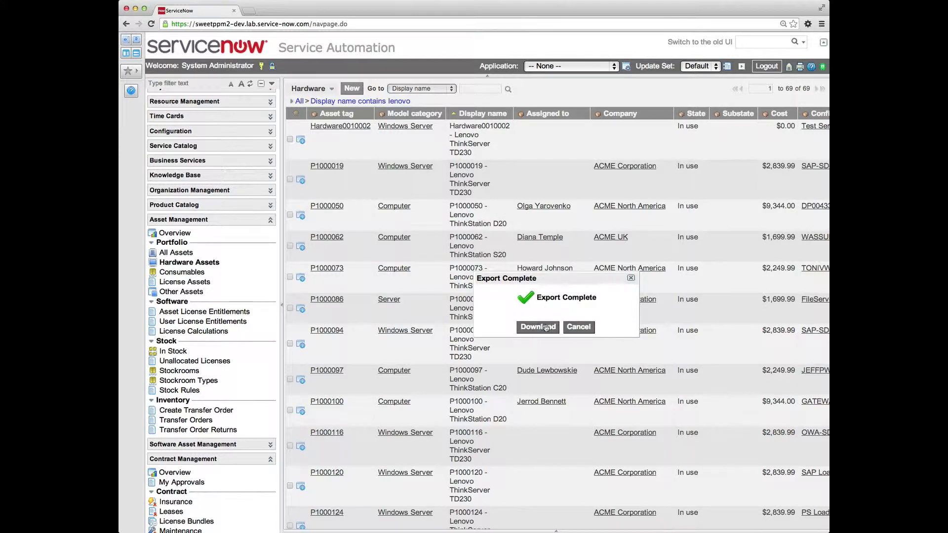
pyautogui.click(545, 328)
pyautogui.click(545, 328)
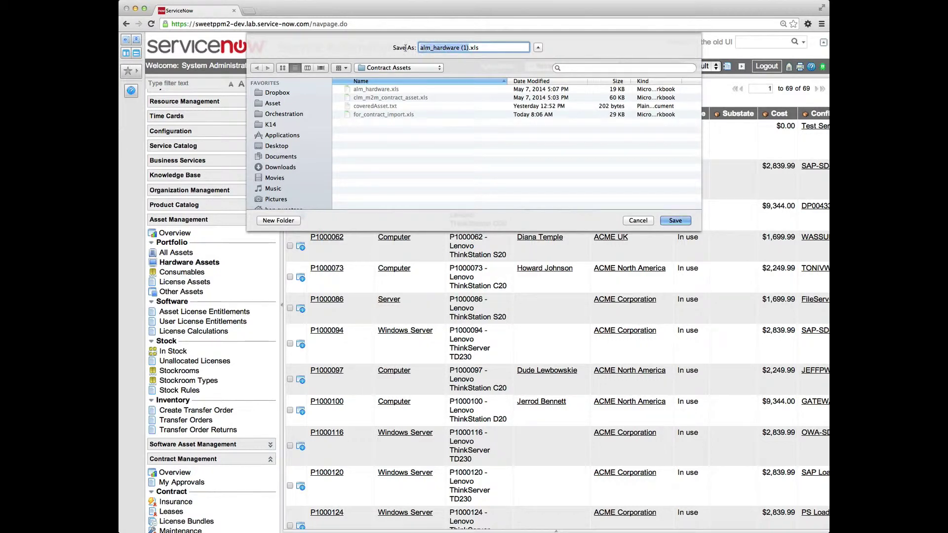
pyautogui.write('leno')
pyautogui.write('vo_hardw')
pyautogui.write('are')
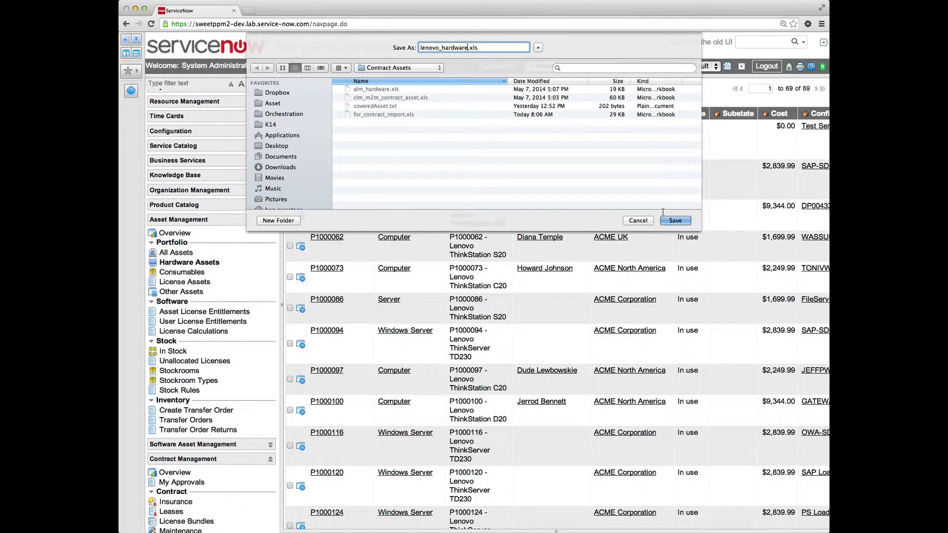
pyautogui.click(681, 223)
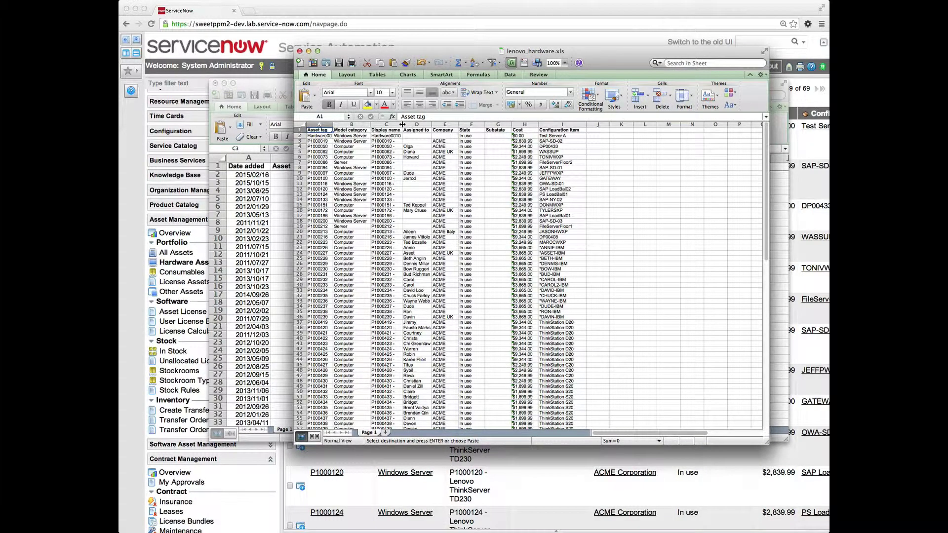
# In lenovo_hardware.xls, widen column C and select the Lenovo display names C3:C53
pyautogui.doubleClick(403, 125)
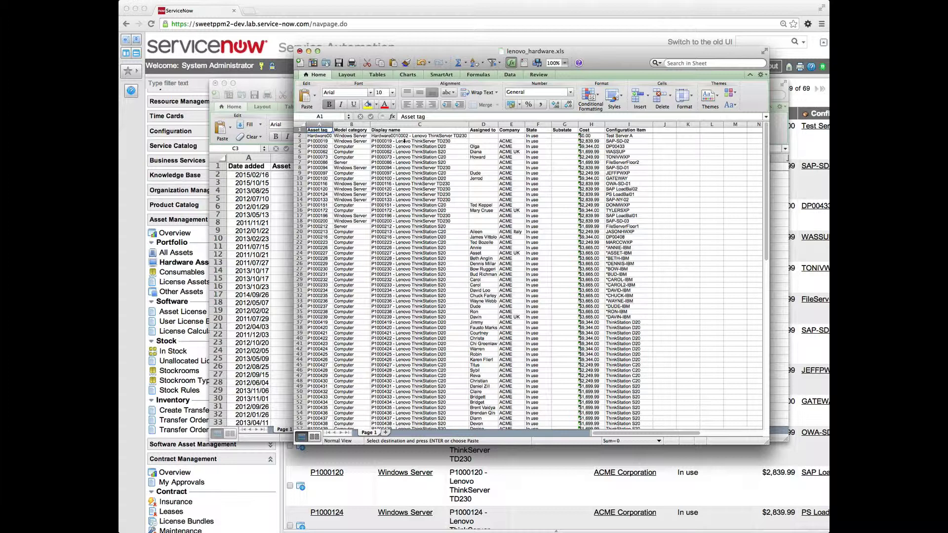
pyautogui.click(405, 141)
pyautogui.scroll(-1, 413, 238)
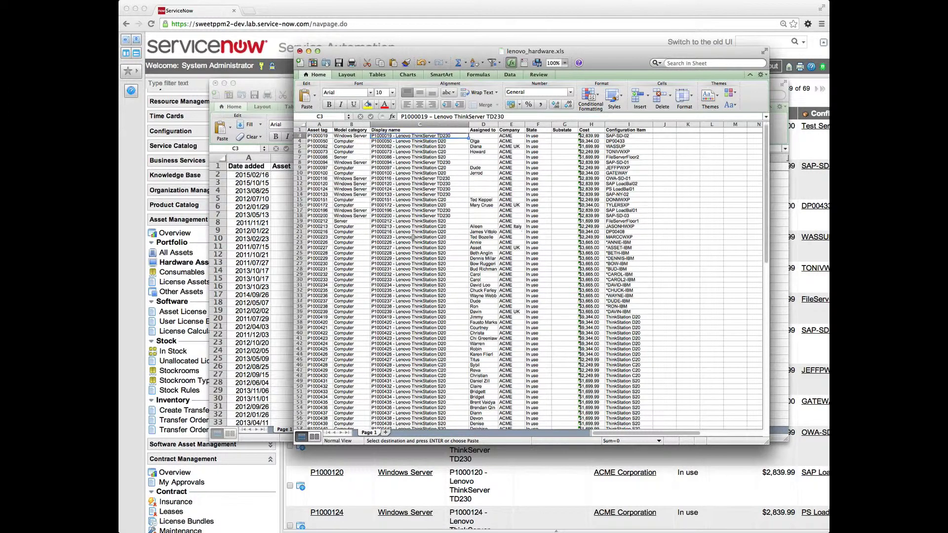
pyautogui.scroll(-3, 413, 238)
pyautogui.scroll(3, 412, 237)
pyautogui.scroll(1, 413, 237)
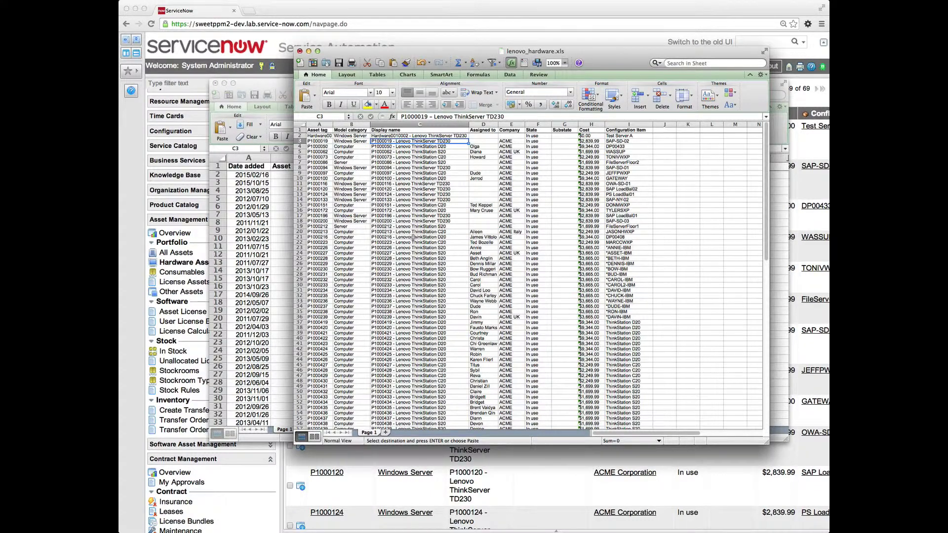
pyautogui.scroll(-5, 413, 237)
pyautogui.scroll(-5, 413, 238)
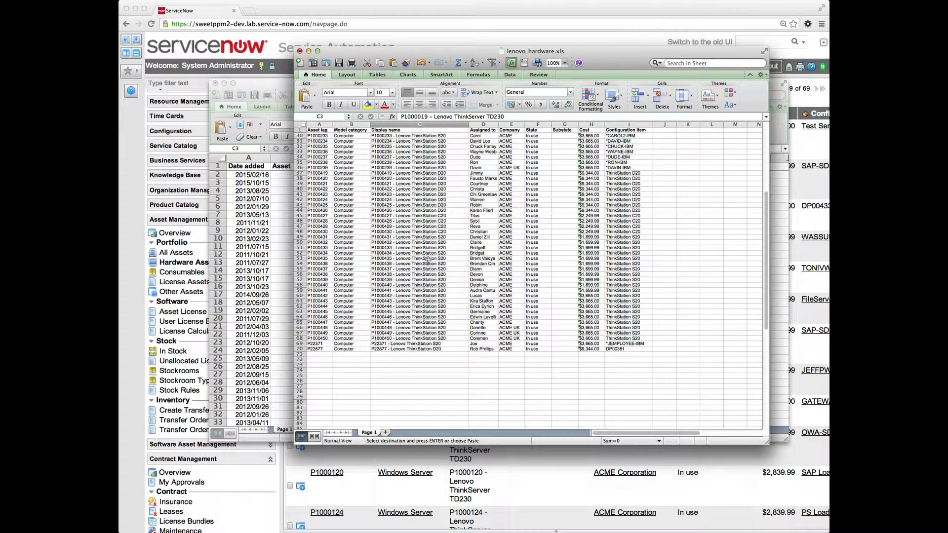
pyautogui.keyDown('shift'); pyautogui.click(427, 261); pyautogui.keyUp('shift')
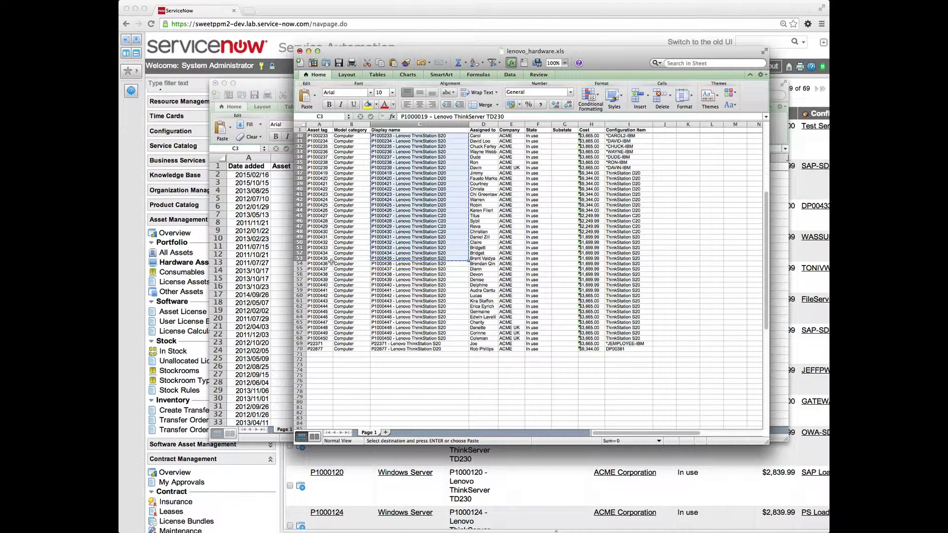
# Paste the Lenovo names into the Asset column of for_contract_import.xls, starting at B2
pyautogui.click(277, 208)
pyautogui.click(316, 175)
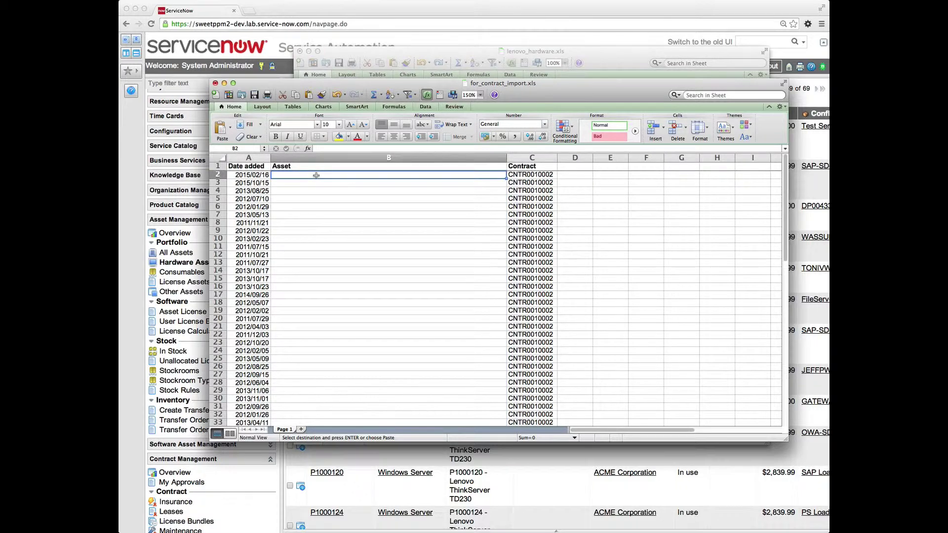
pyautogui.hotkey('ctrl', 'v')
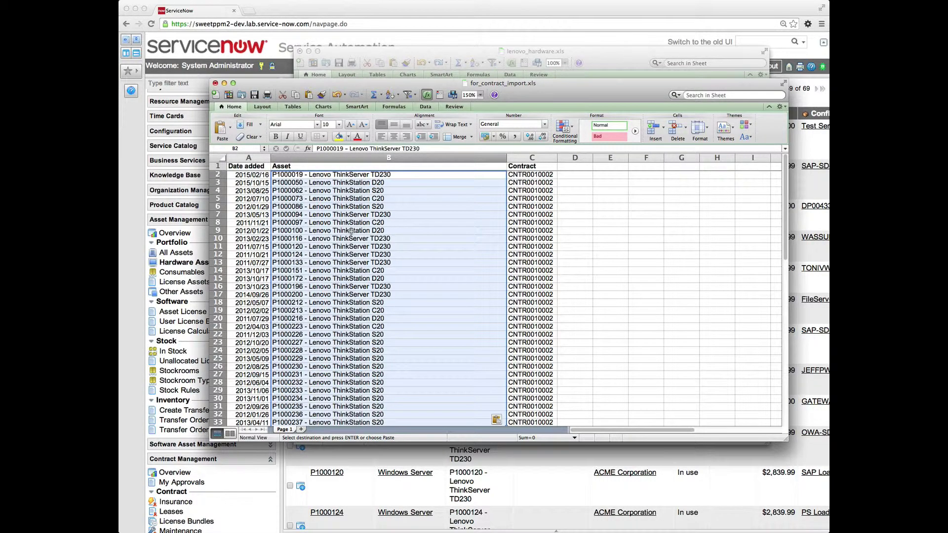
# Delete the surplus asset name in B52
pyautogui.scroll(-10, 351, 231)
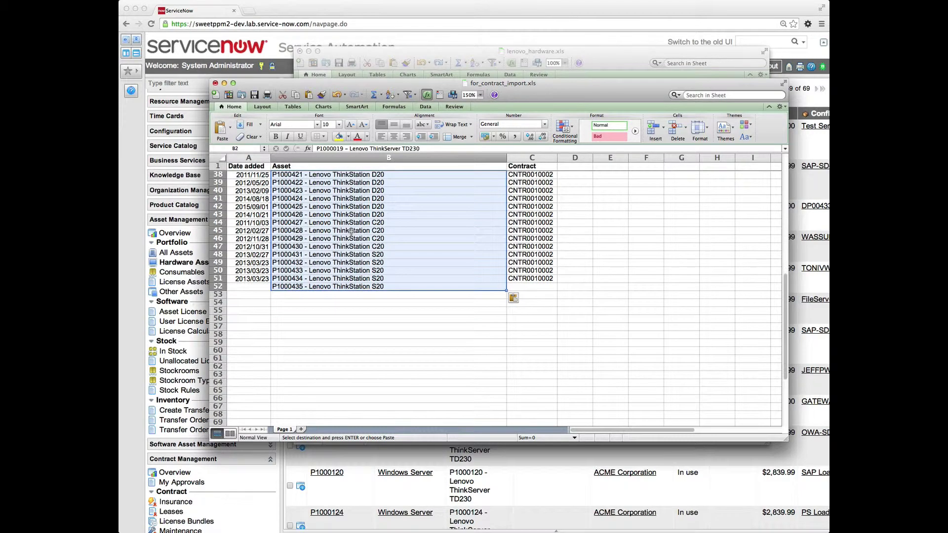
pyautogui.click(331, 287)
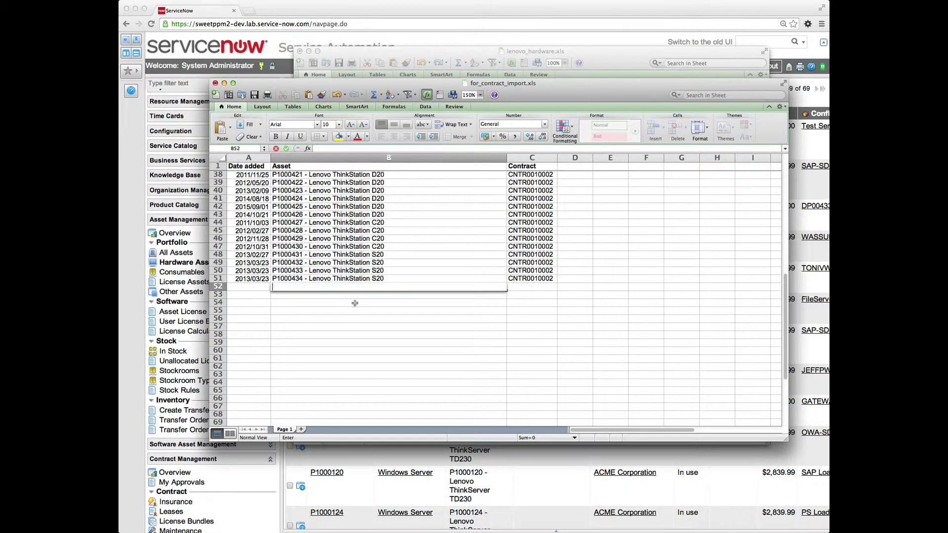
pyautogui.moveTo(355, 303)
pyautogui.mouseDown()
pyautogui.moveTo(449, 345)
pyautogui.moveTo(443, 314)
pyautogui.mouseUp()
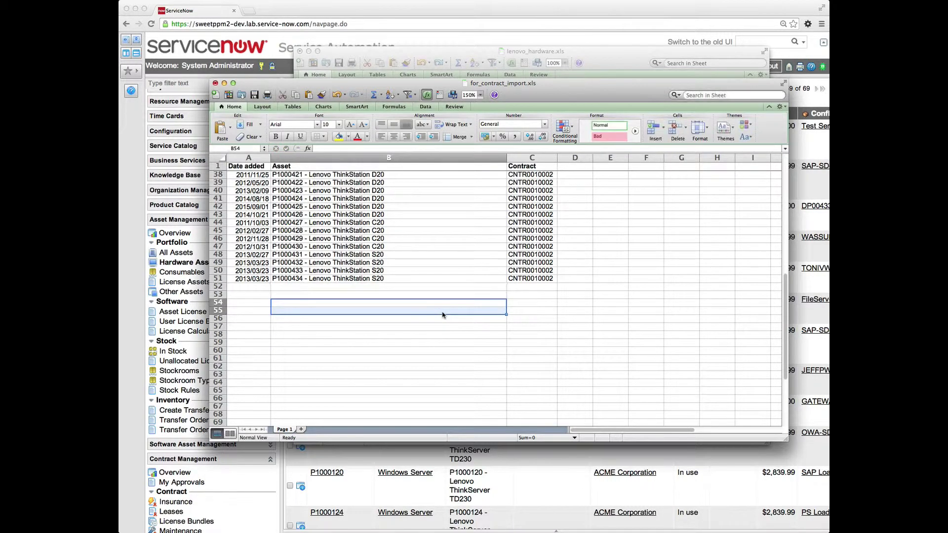
pyautogui.click(442, 312)
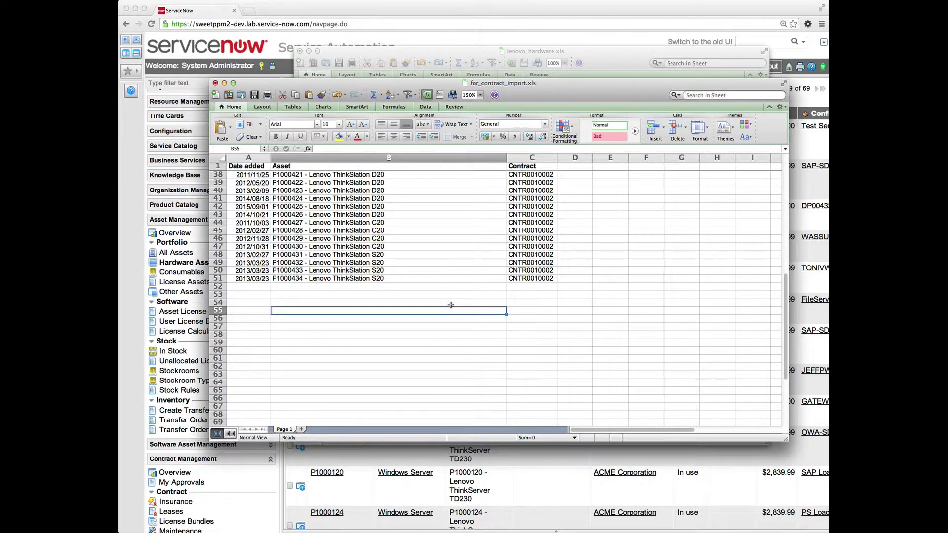
pyautogui.scroll(10, 451, 305)
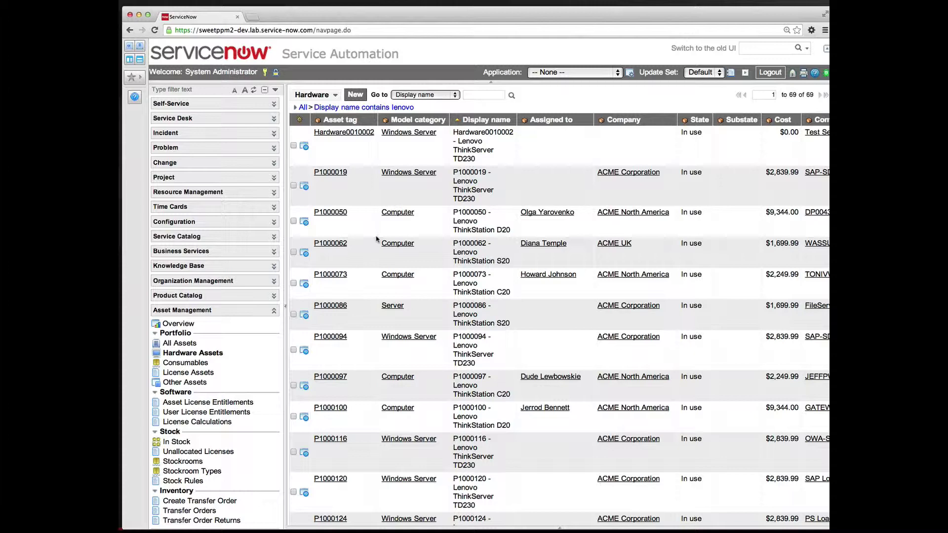
# Open System Import Sets > Load Data using the navigator filter 'import'
pyautogui.click(176, 89)
pyautogui.write('import')
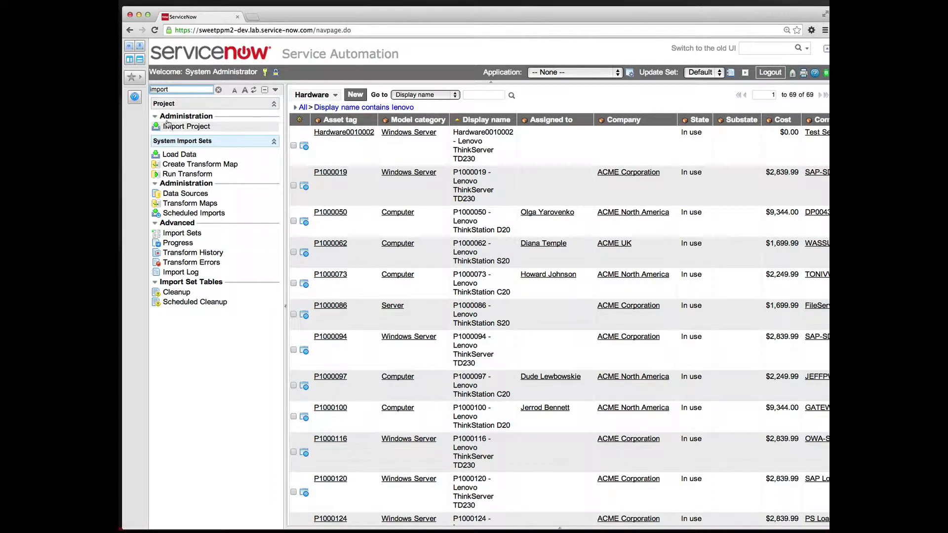
pyautogui.click(173, 155)
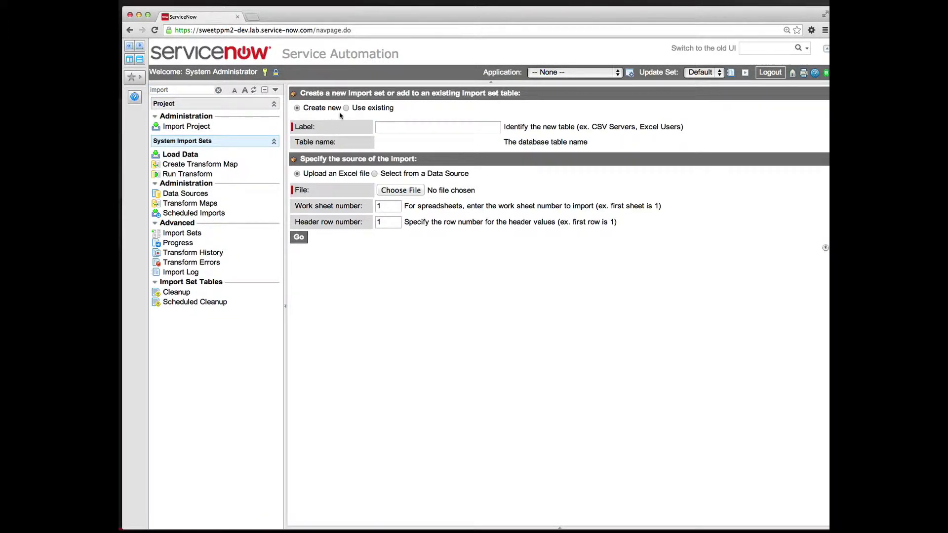
# Load for_contract_import.xls into a new import set table labelled Covered Assets
pyautogui.click(384, 128)
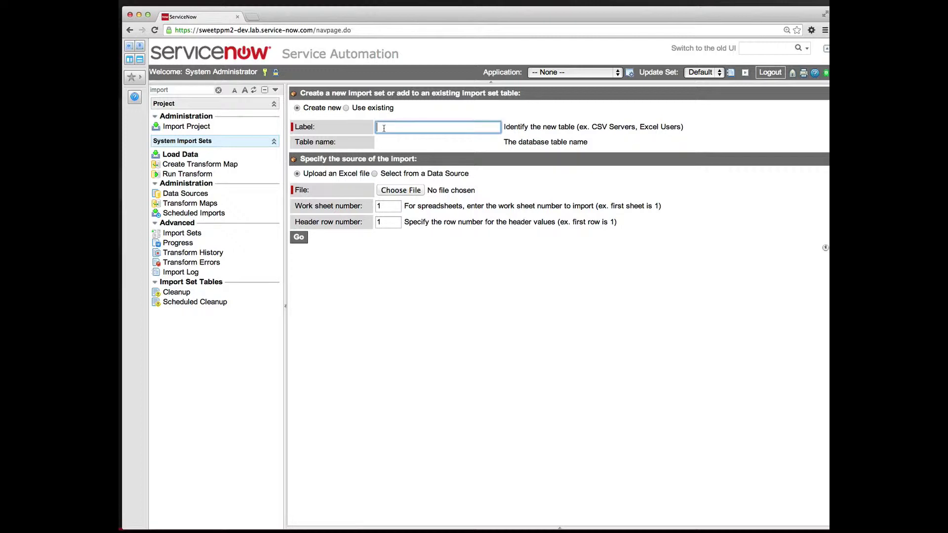
pyautogui.write('C')
pyautogui.write('overed As')
pyautogui.write('sets')
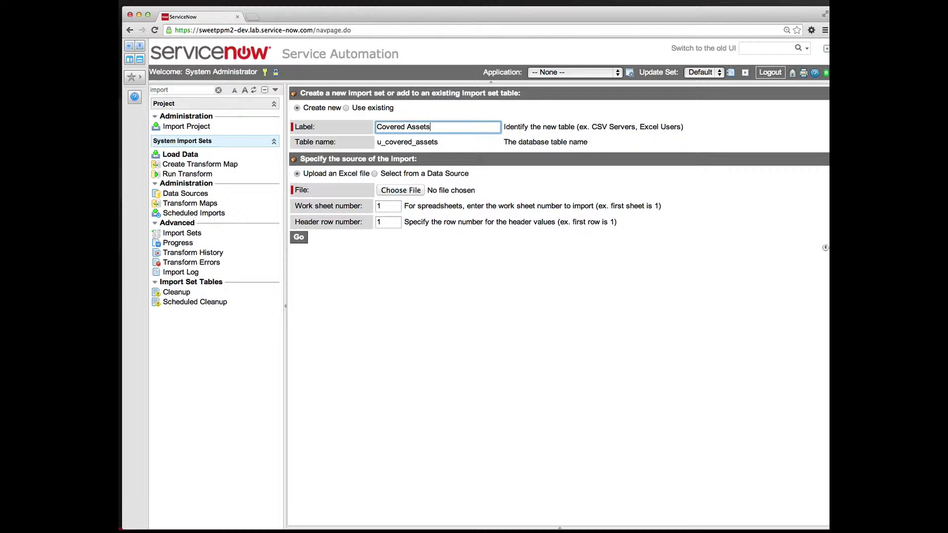
pyautogui.click(405, 194)
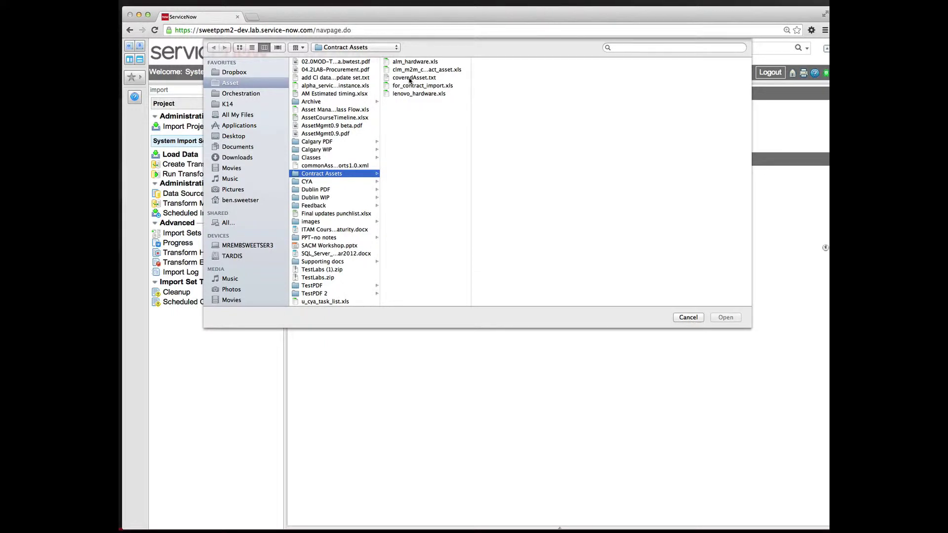
pyautogui.click(409, 86)
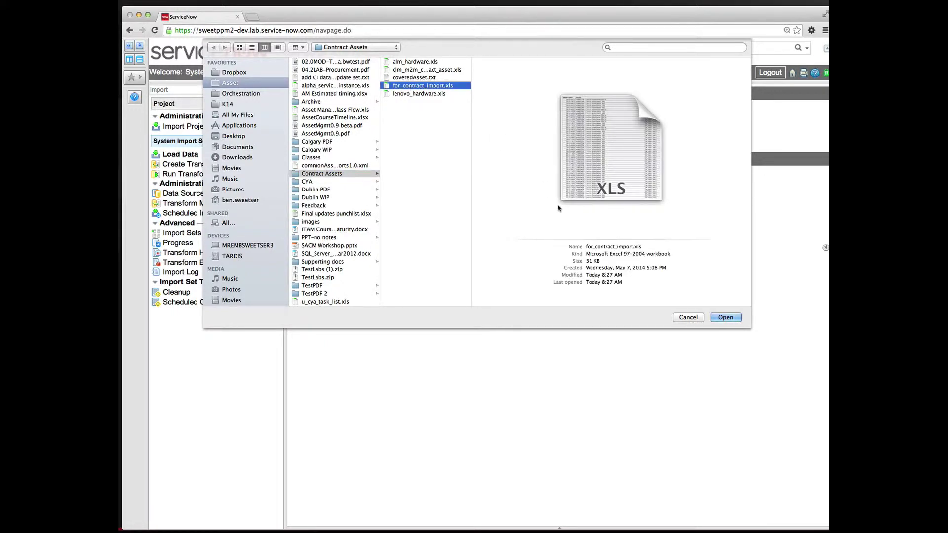
pyautogui.click(725, 317)
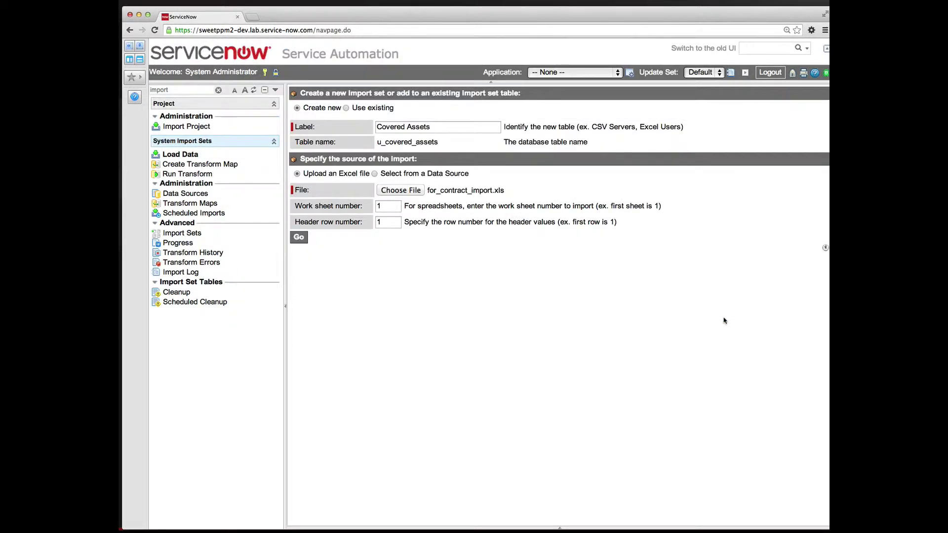
pyautogui.click(299, 238)
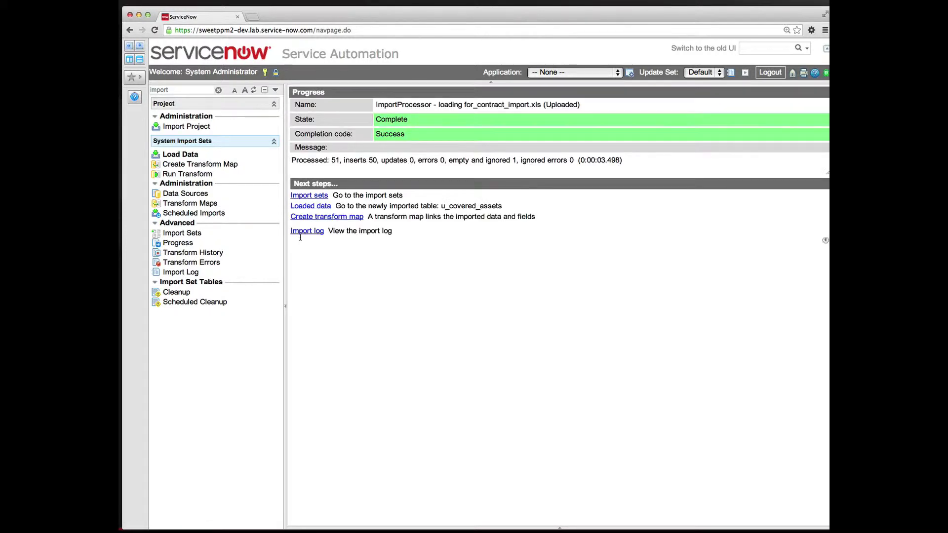
# Create a transform map named 'Add assets to a contract'
pyautogui.click(326, 220)
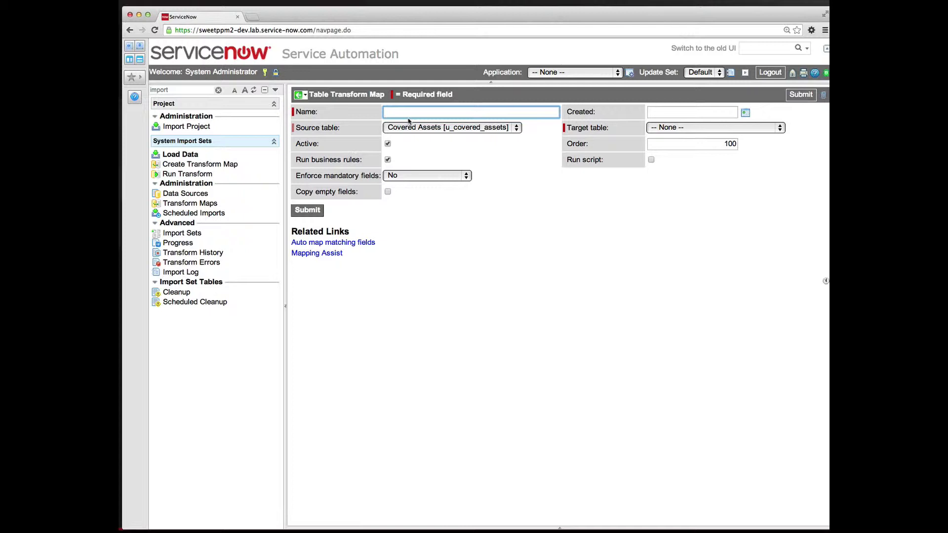
pyautogui.write('Add')
pyautogui.write(' a')
pyautogui.press('BackSpace')
pyautogui.press('BackSpace')
pyautogui.write('ass')
pyautogui.write('ets to a cont')
pyautogui.write('ract')
# Set the target table to Asset Covered [clm_m2m_contract_asset] and auto-map matching fields
pyautogui.click(709, 130)
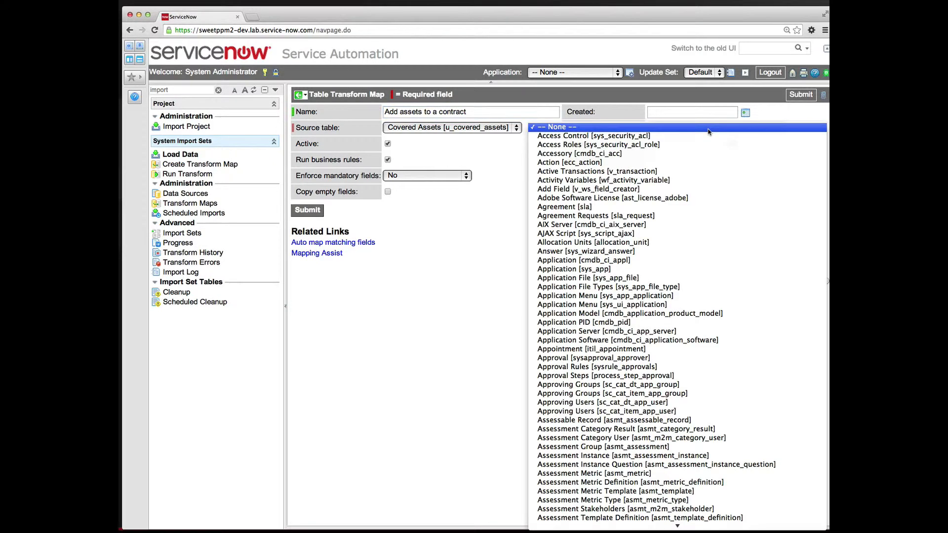
pyautogui.write('ass')
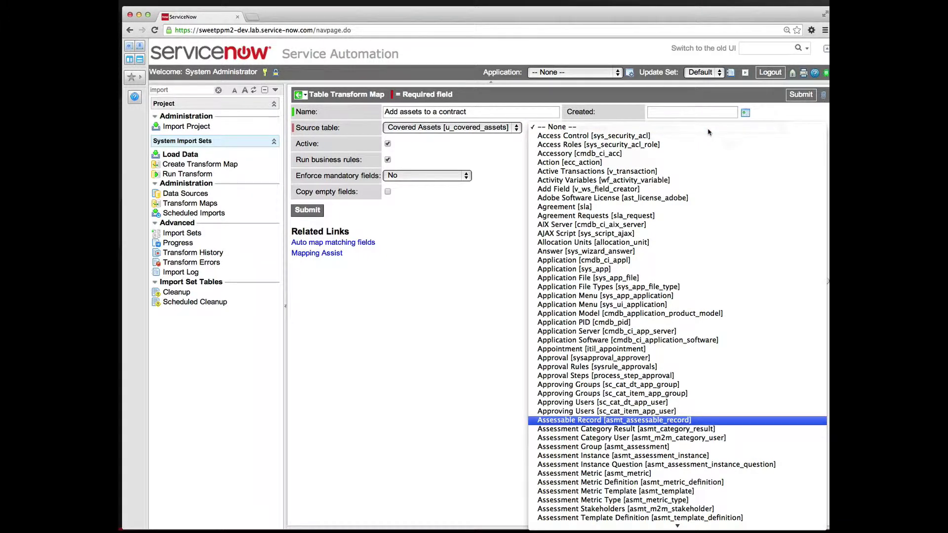
pyautogui.scroll(-3, 708, 132)
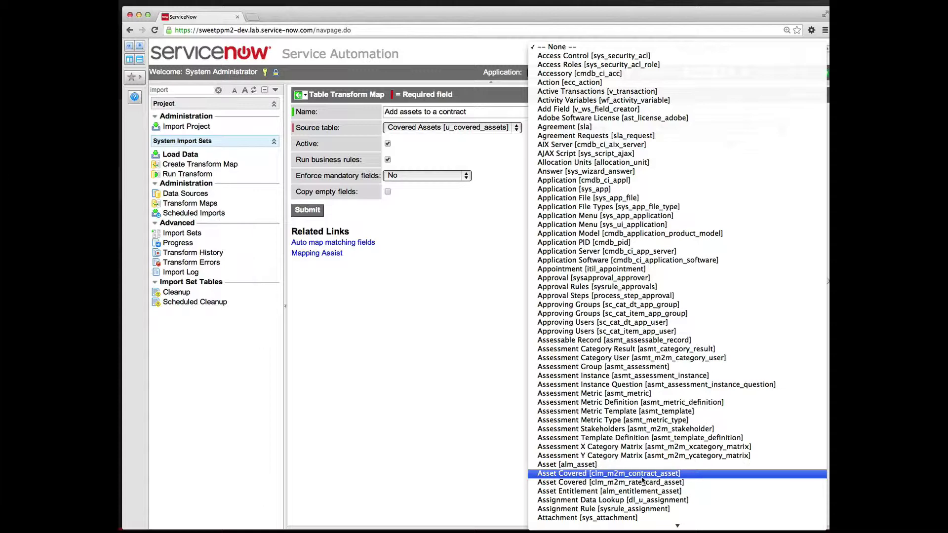
pyautogui.click(643, 475)
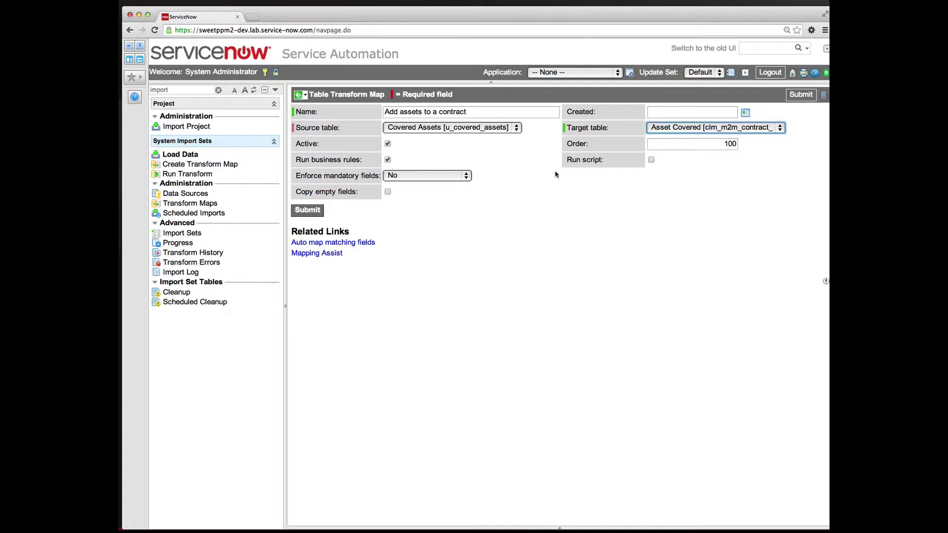
pyautogui.click(354, 244)
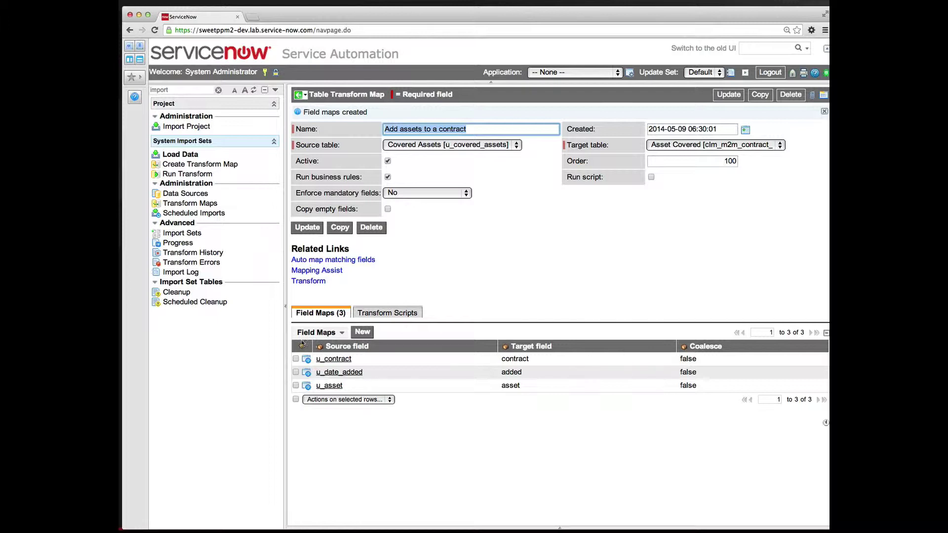
# Delete the u_date_added row from the Field Maps list, confirming with OK
pyautogui.click(296, 373)
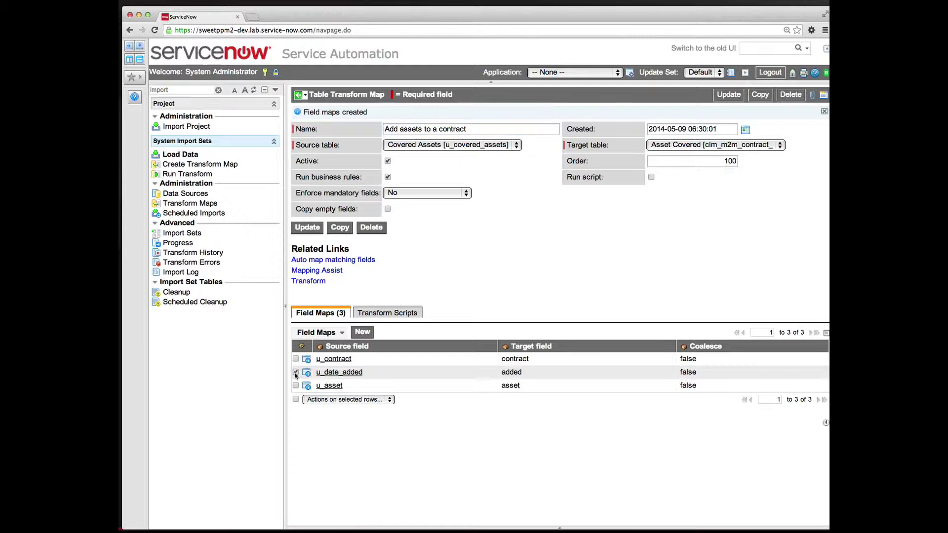
pyautogui.click(324, 400)
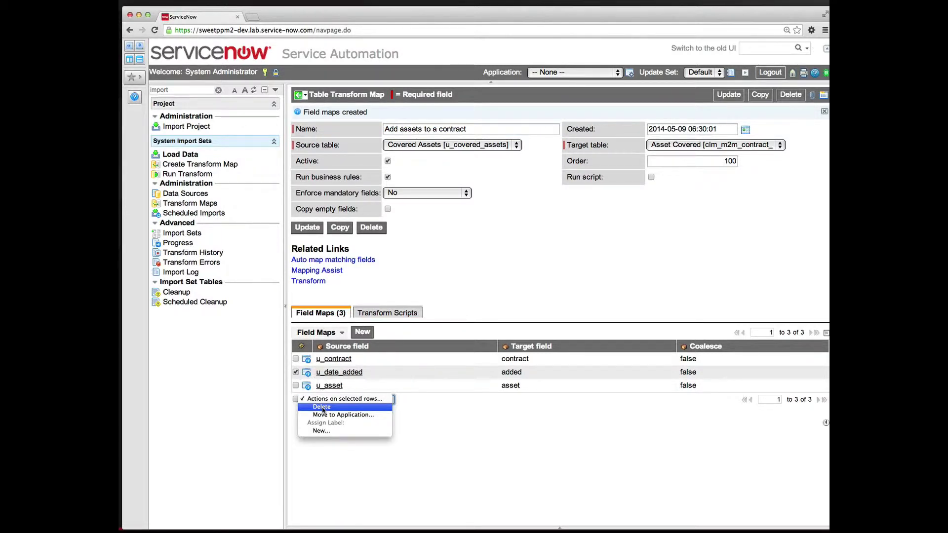
pyautogui.click(322, 408)
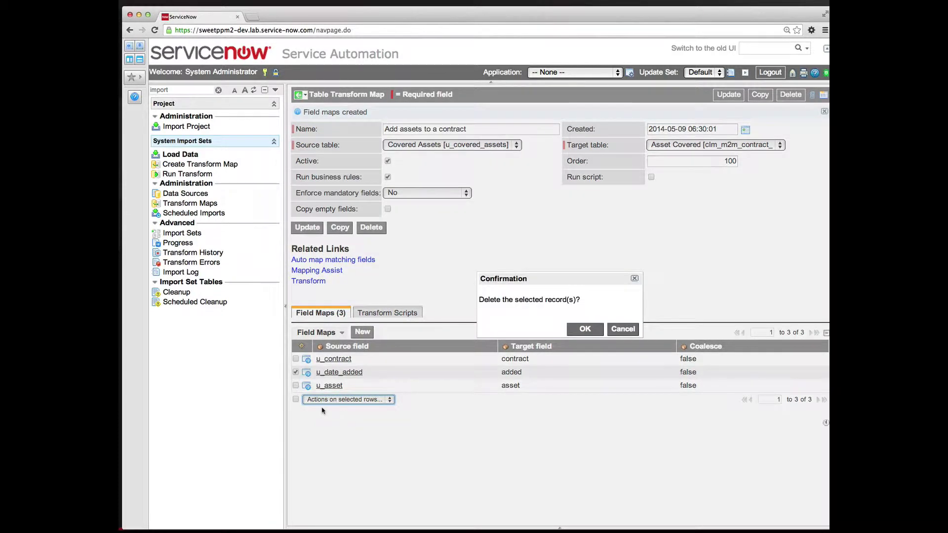
pyautogui.click(585, 329)
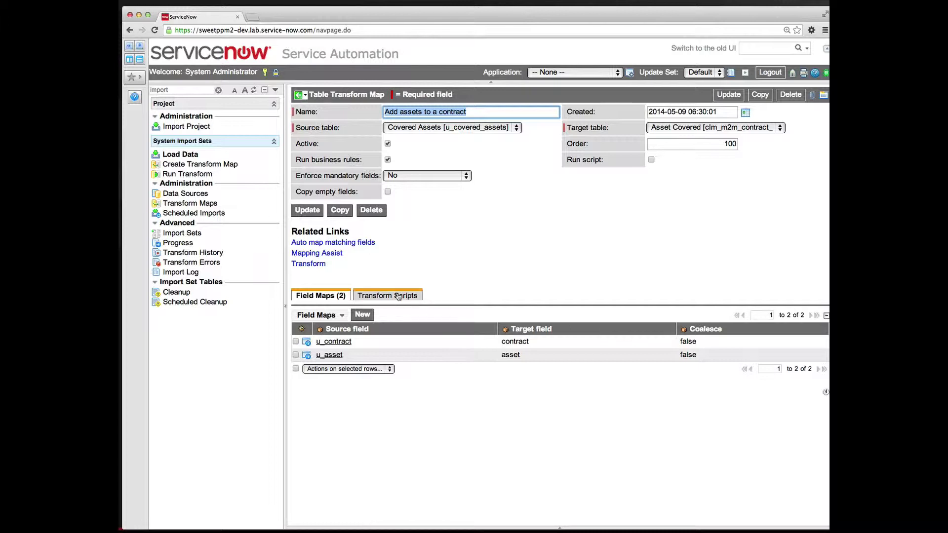
# Create a new transform script set to run onBefore
pyautogui.click(398, 296)
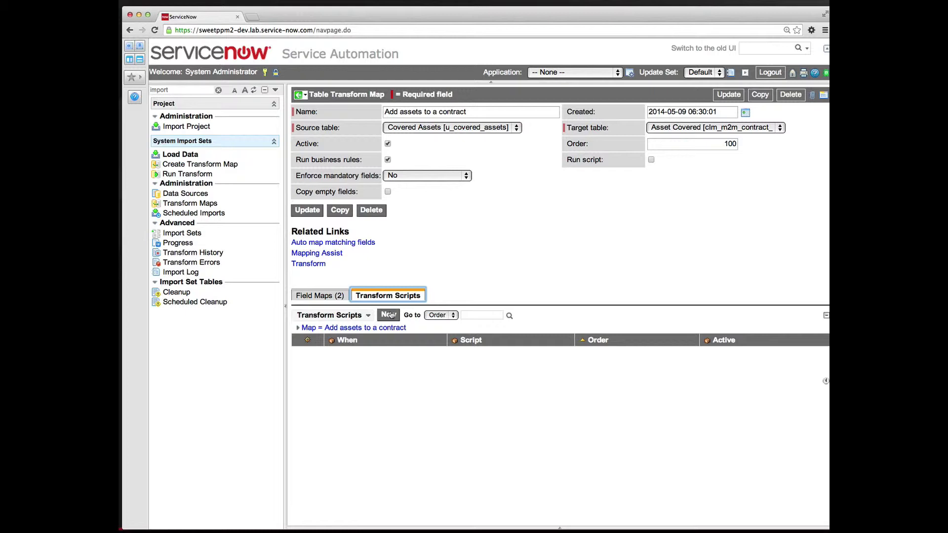
pyautogui.click(389, 315)
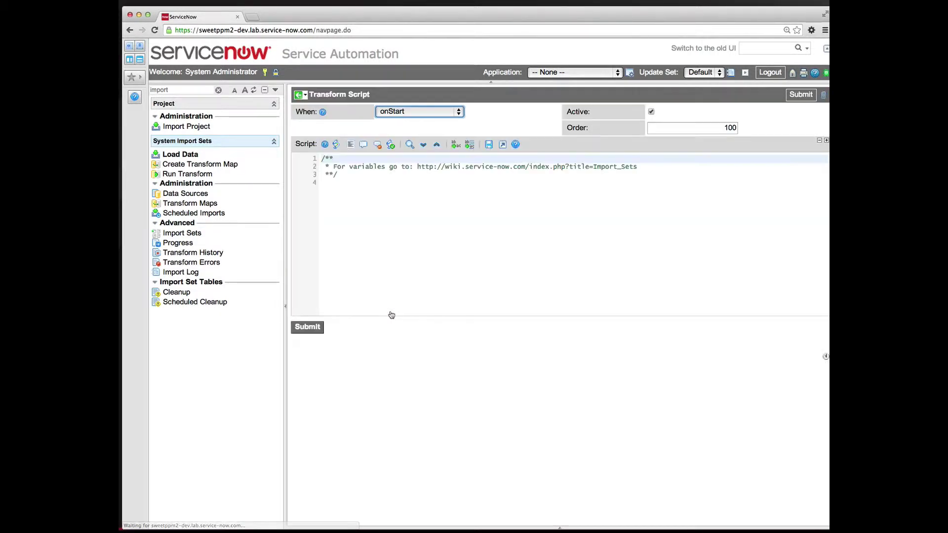
pyautogui.click(429, 114)
pyautogui.click(417, 67)
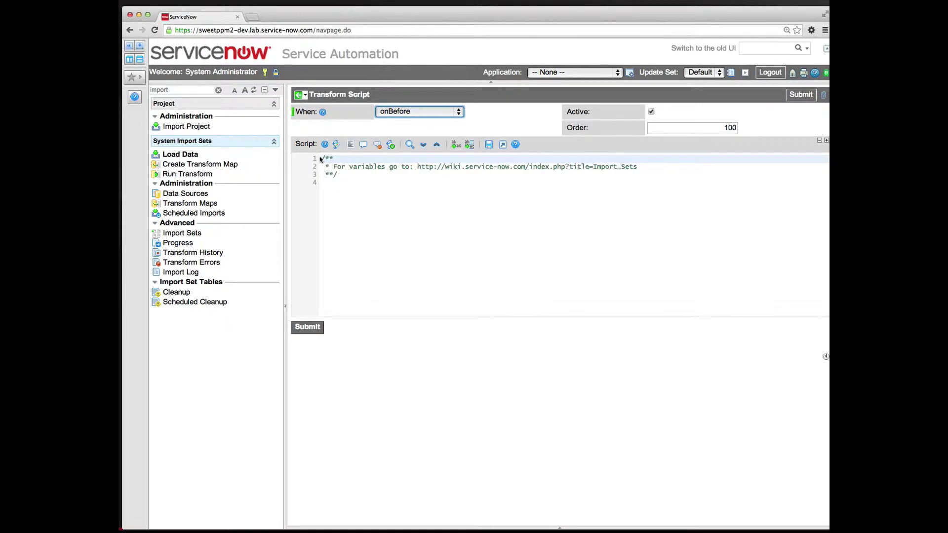
# Replace the template with the script copying source u_date_added into the target's added date
pyautogui.moveTo(321, 158); pyautogui.dragTo(359, 189)
pyautogui.press('BackSpace')
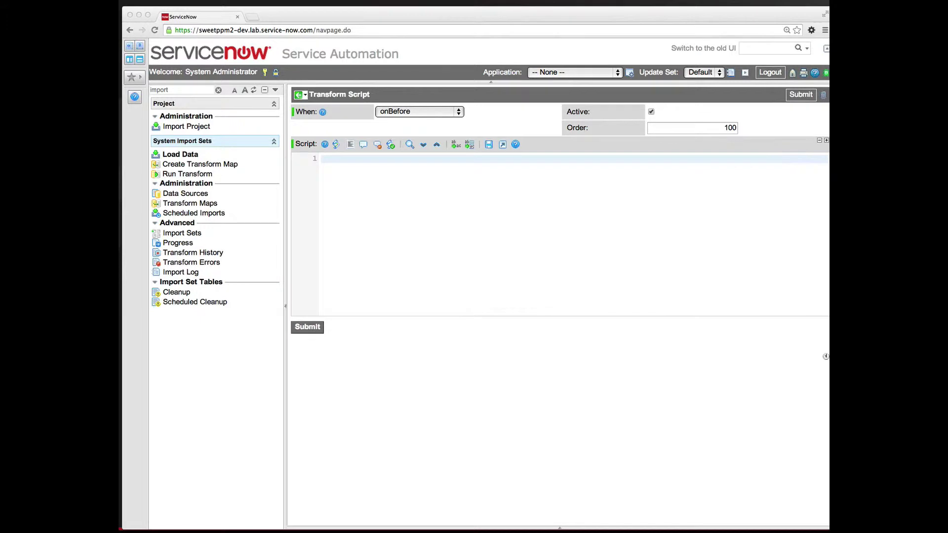
pyautogui.click(321, 161)
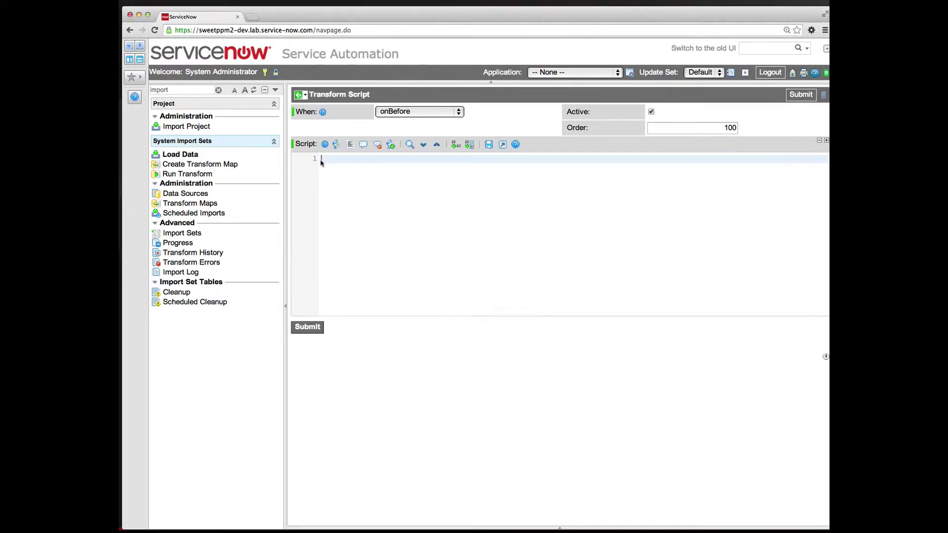
pyautogui.write('// Set Warranty Expiration var dateAdded = new Date(); dateAdded = source.u_date_added.toString(); target.added = dateAdded;')
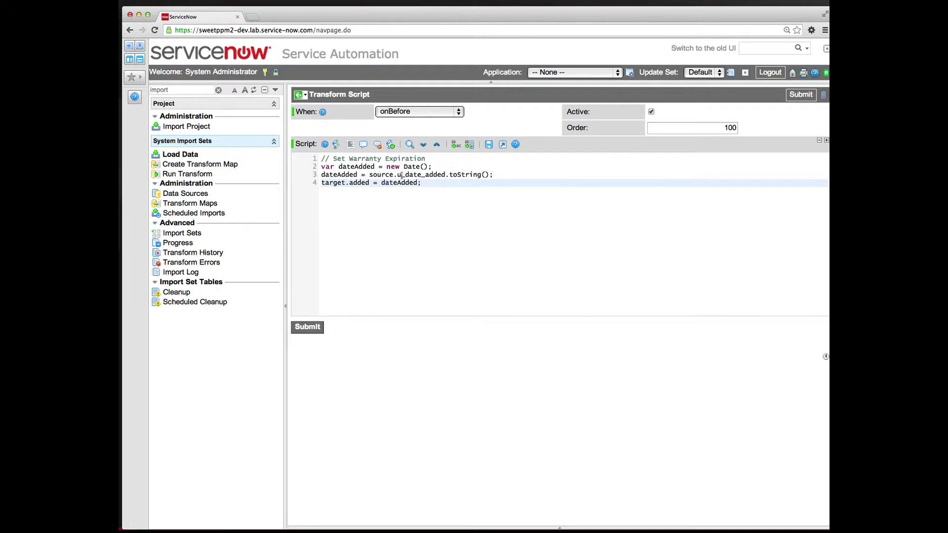
pyautogui.moveTo(398, 176); pyautogui.dragTo(445, 176)
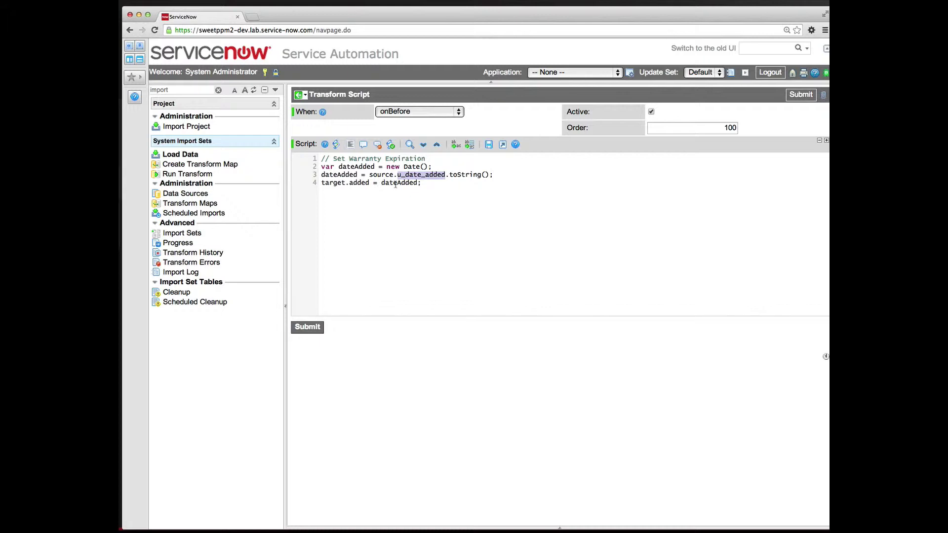
# Save the onBefore script, then transform ISET0010001 with the Add assets to a contract map
pyautogui.click(312, 329)
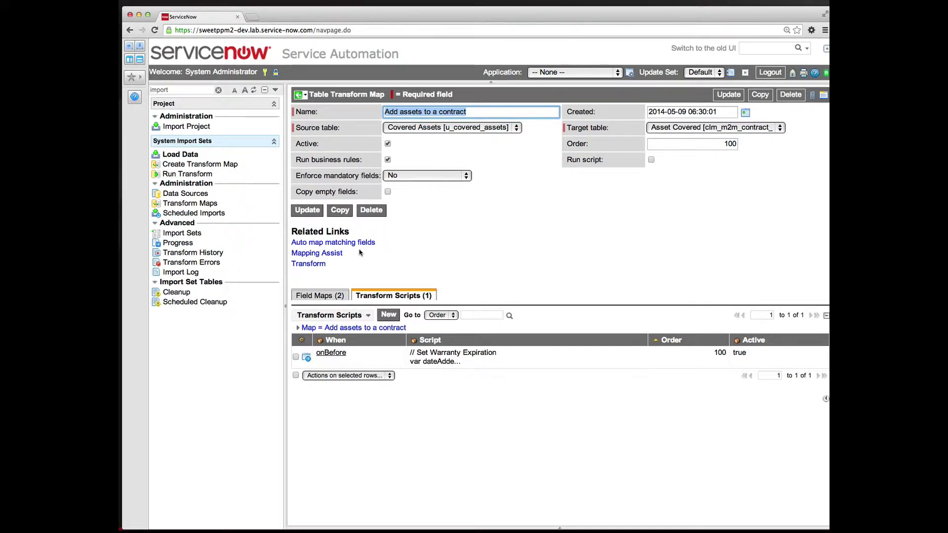
pyautogui.click(311, 267)
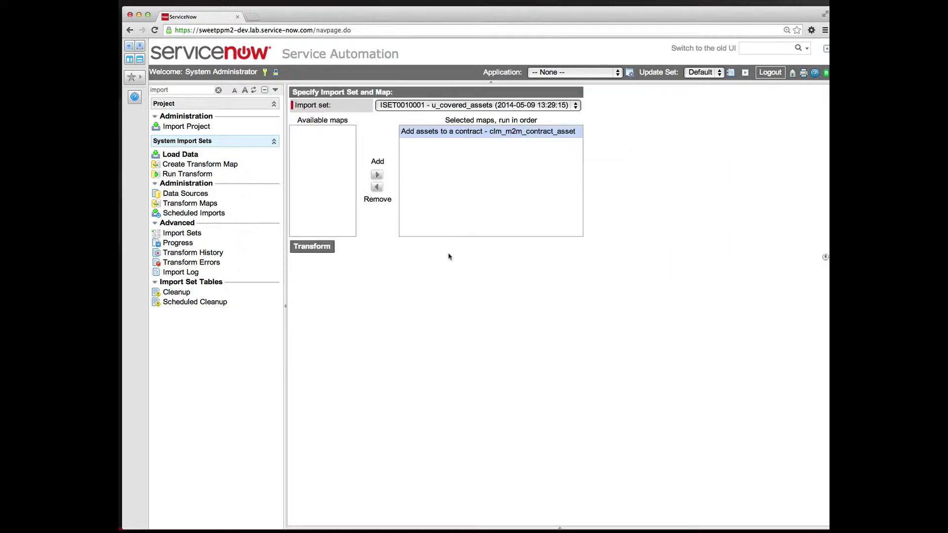
pyautogui.click(310, 249)
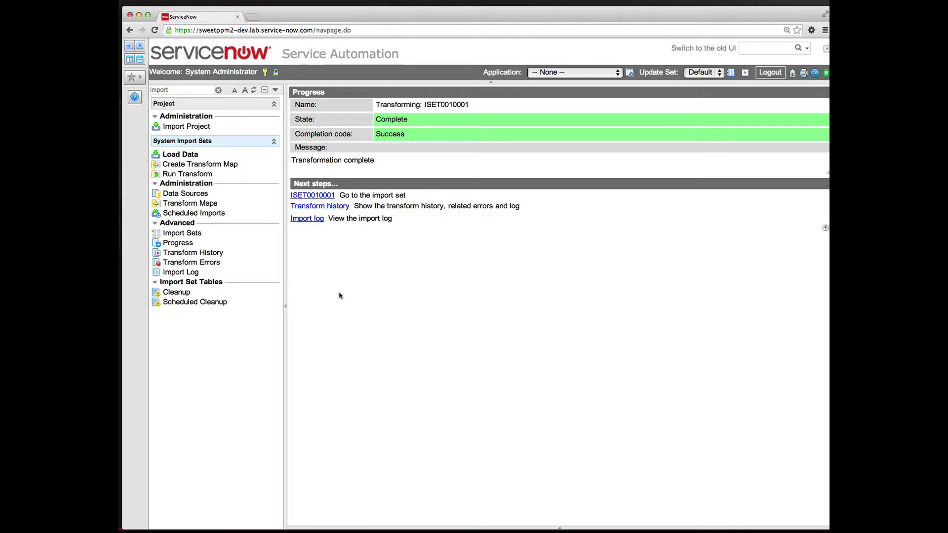
pyautogui.click(218, 91)
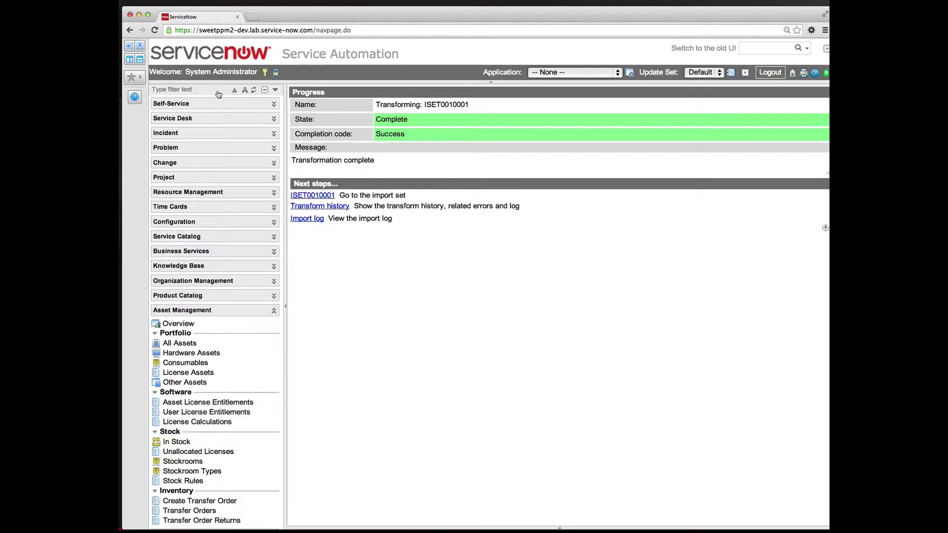
pyautogui.click(207, 313)
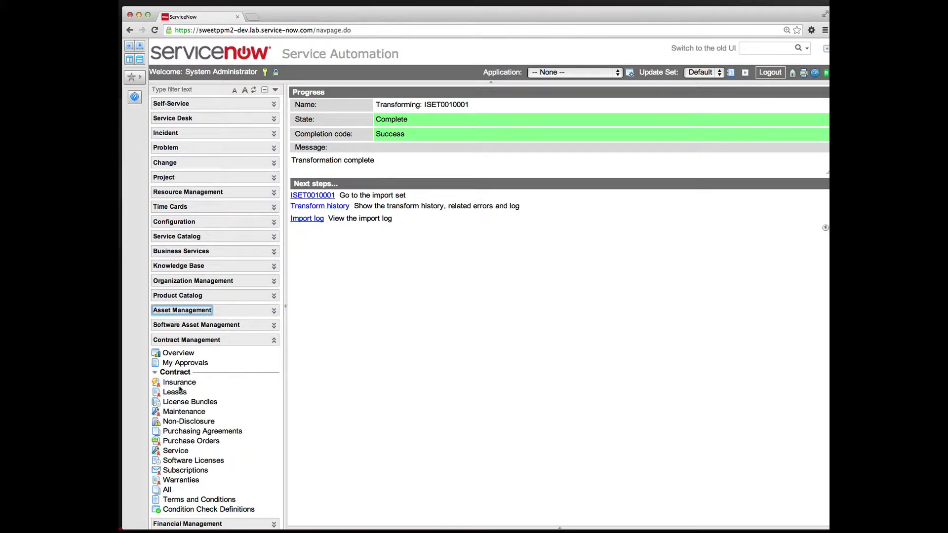
pyautogui.click(180, 392)
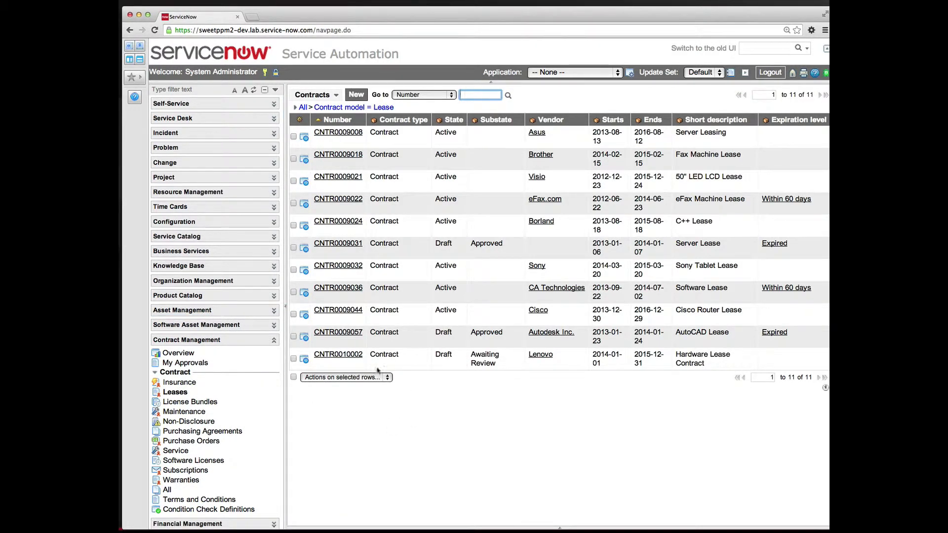
pyautogui.click(337, 355)
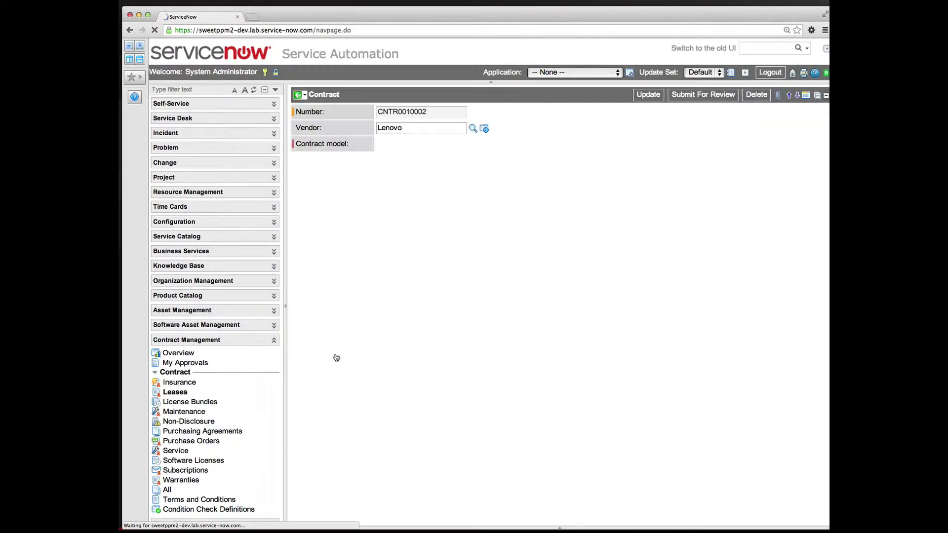
pyautogui.scroll(-2, 365, 375)
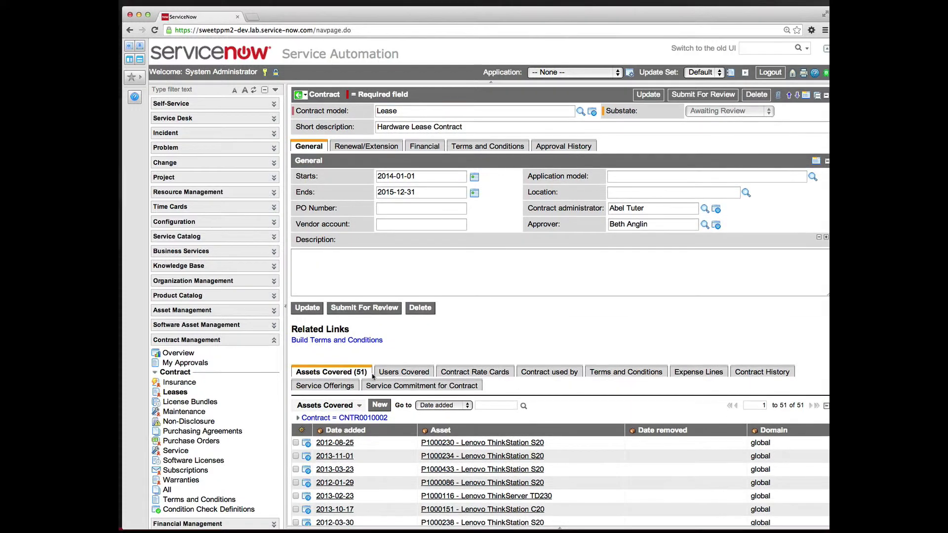
pyautogui.scroll(-4, 346, 374)
pyautogui.scroll(-4, 344, 373)
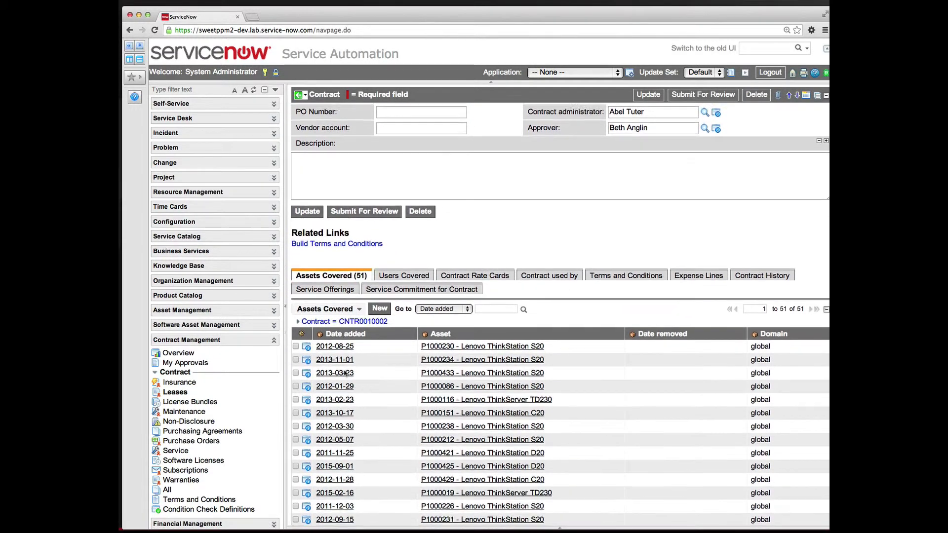
pyautogui.scroll(-1, 344, 374)
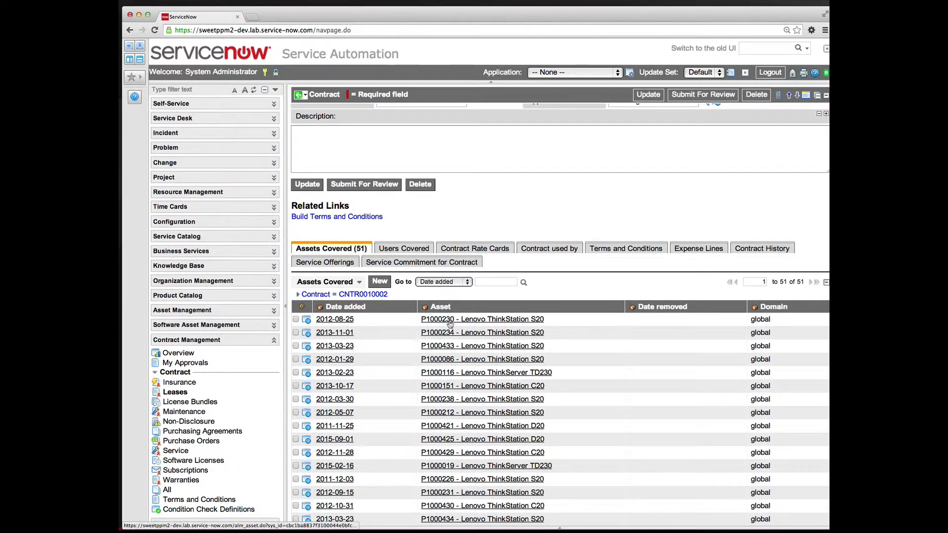
pyautogui.scroll(-2, 493, 363)
pyautogui.scroll(-2, 469, 344)
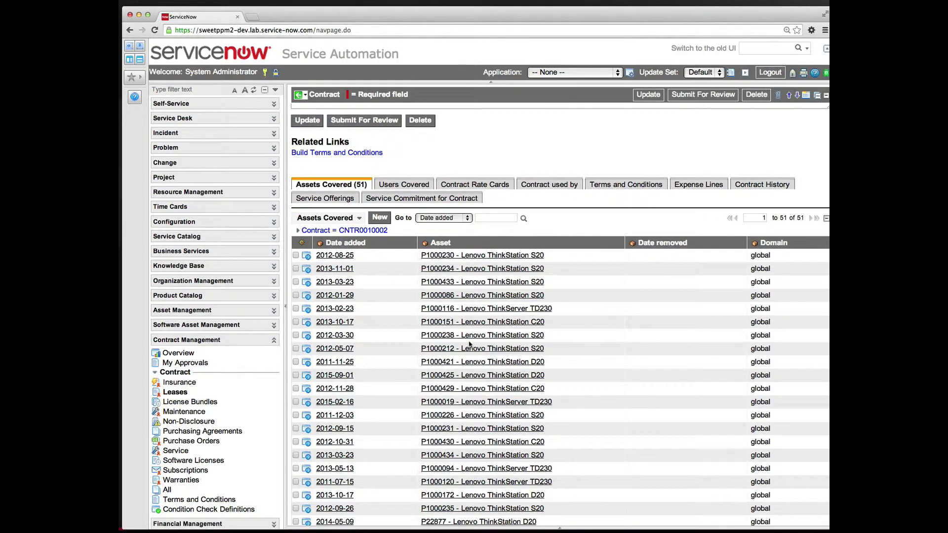
pyautogui.scroll(-3, 470, 345)
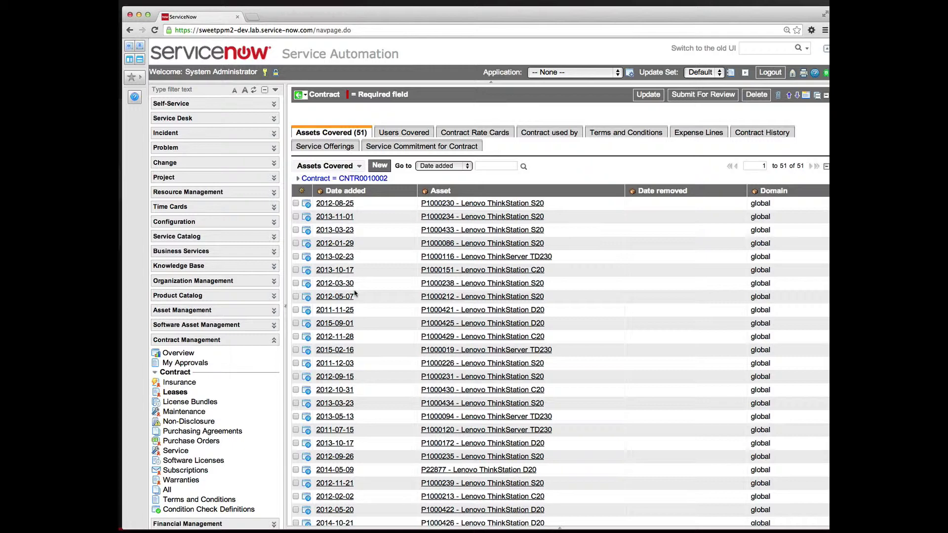
pyautogui.scroll(-1, 354, 293)
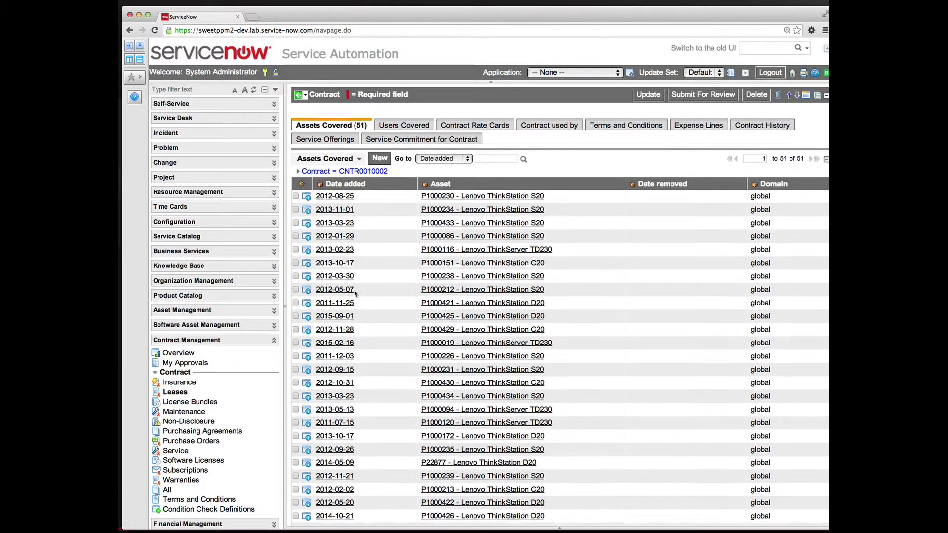
pyautogui.scroll(-1, 355, 293)
pyautogui.scroll(-1, 354, 294)
pyautogui.scroll(-3, 354, 293)
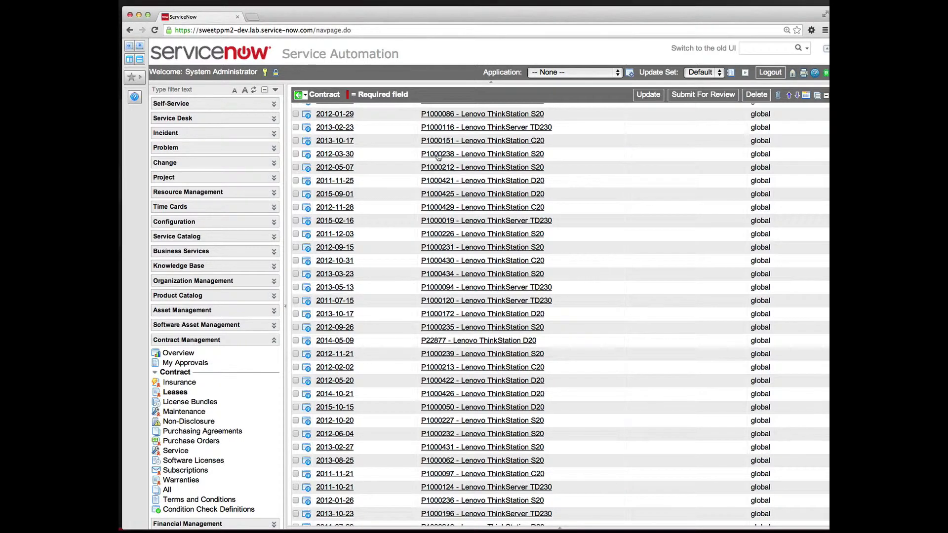
# Reopen the Add assets to a contract map's onBefore script that copies the spreadsheet date
pyautogui.click(451, 156)
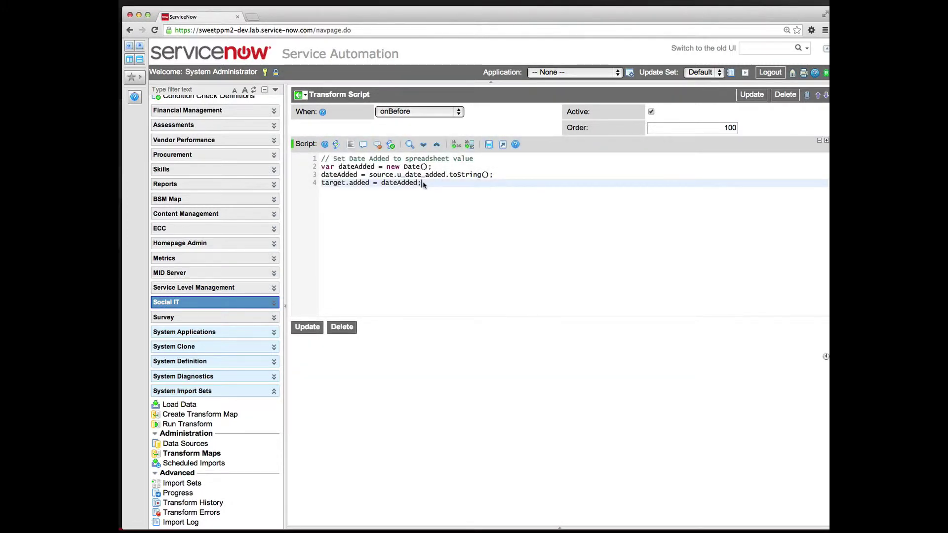
# Replace the date-copy lines with target.added = now(); and update the script
pyautogui.moveTo(321, 183); pyautogui.dragTo(321, 171)
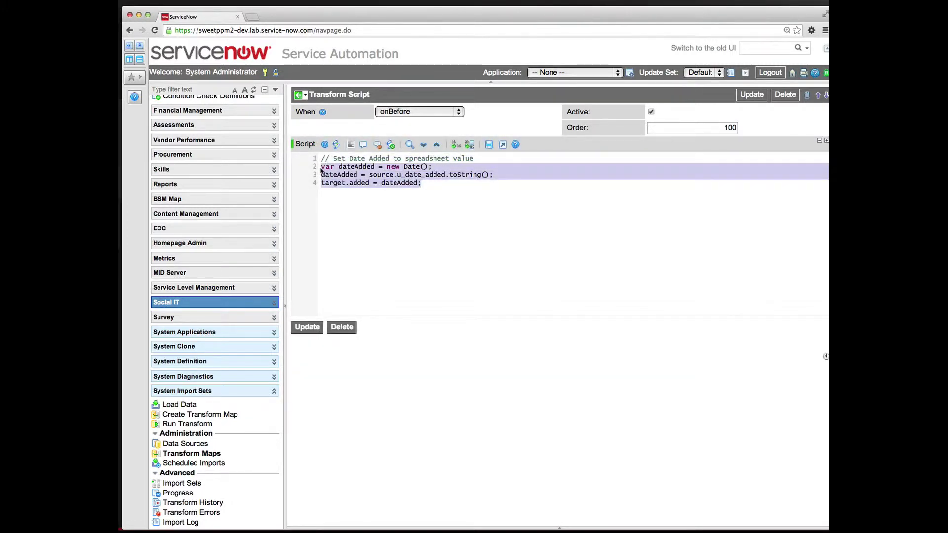
pyautogui.write('target.added = now();')
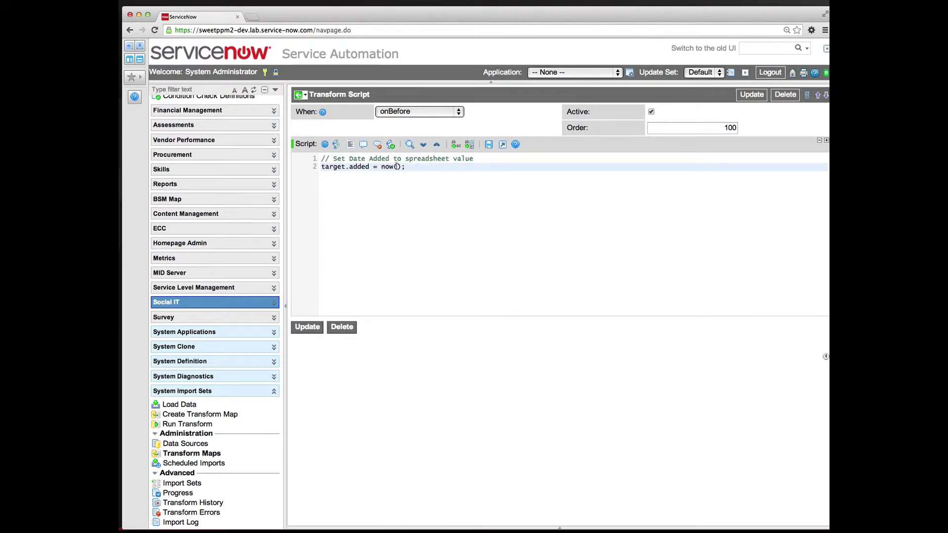
pyautogui.doubleClick(388, 167)
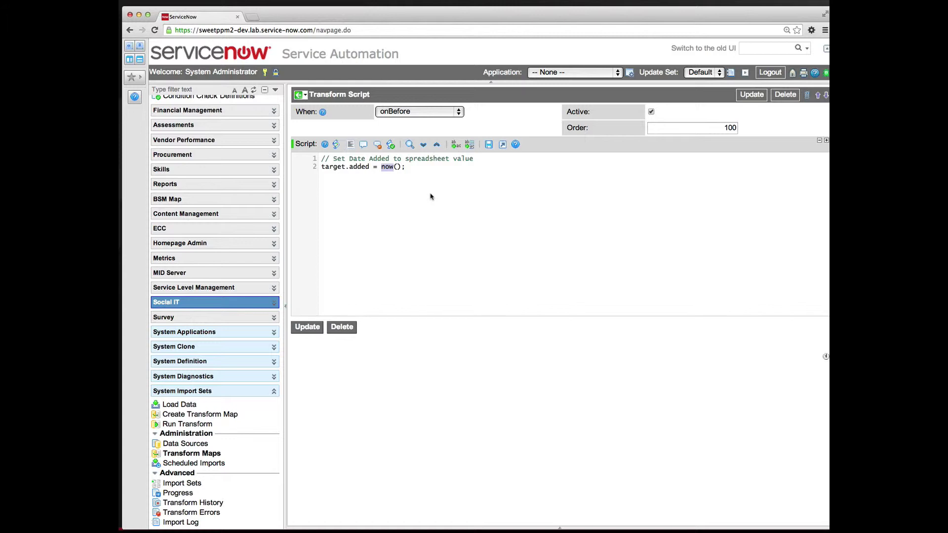
pyautogui.click(310, 328)
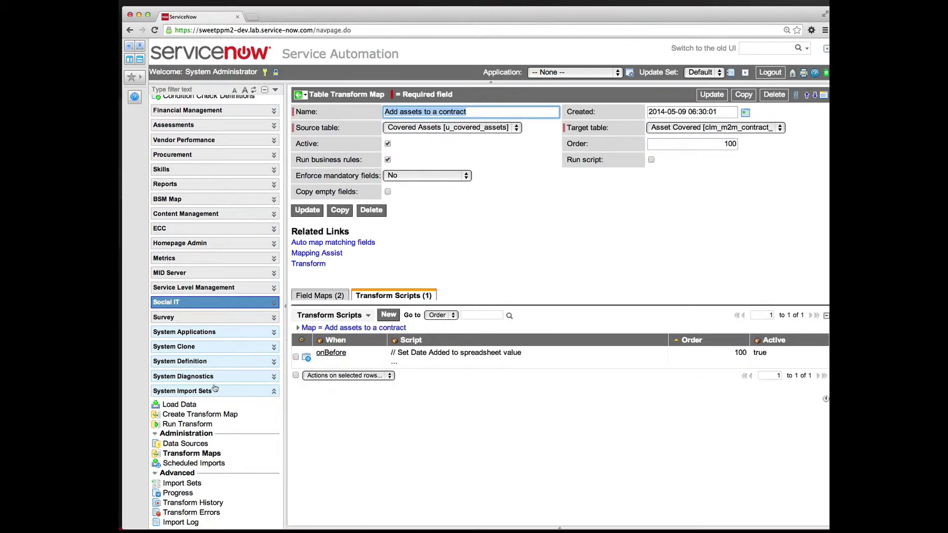
# Load for_contract_import.xls into the existing Covered Assets [u_covered_assets] table, giving 50 inserts
pyautogui.click(182, 405)
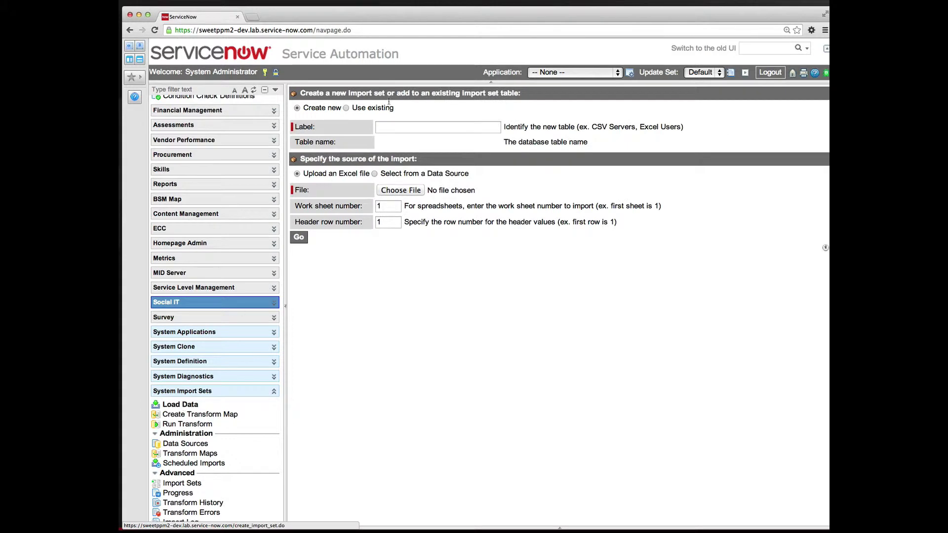
pyautogui.click(346, 108)
pyautogui.click(430, 127)
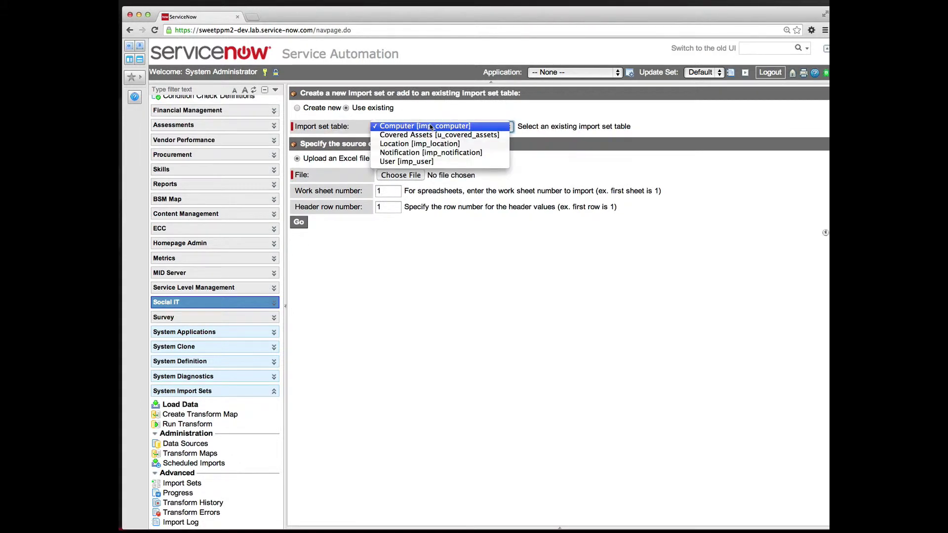
pyautogui.click(431, 135)
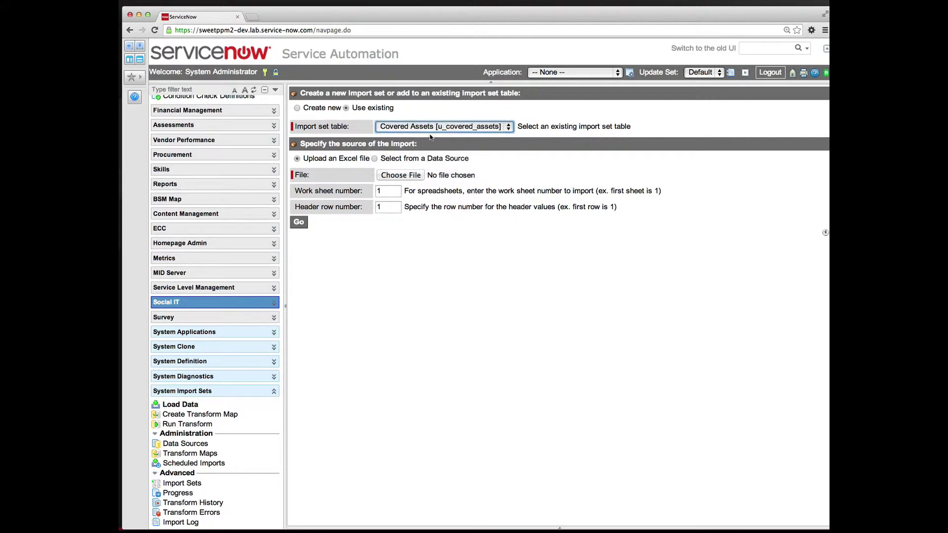
pyautogui.click(401, 175)
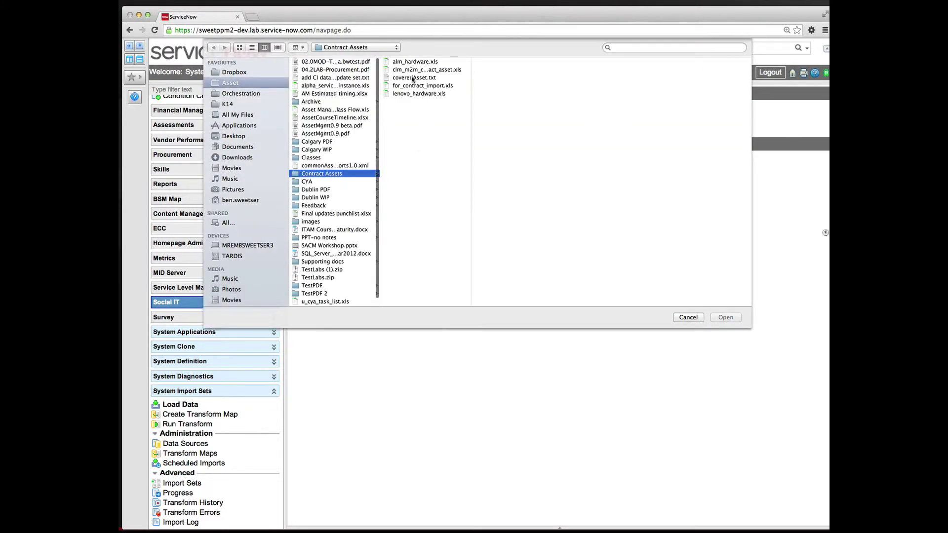
pyautogui.doubleClick(415, 85)
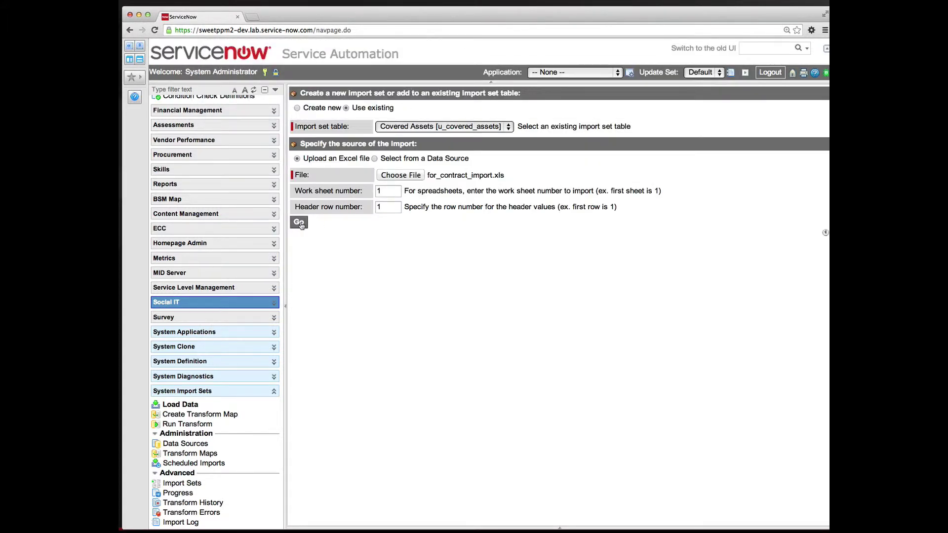
pyautogui.click(300, 223)
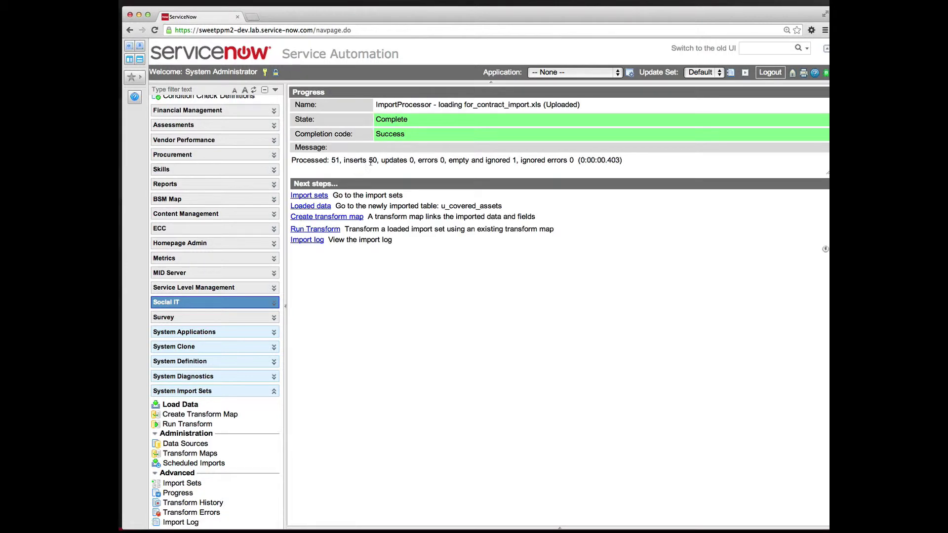
# Transform import set ISET0010002 with the Add assets to a contract map
pyautogui.click(325, 230)
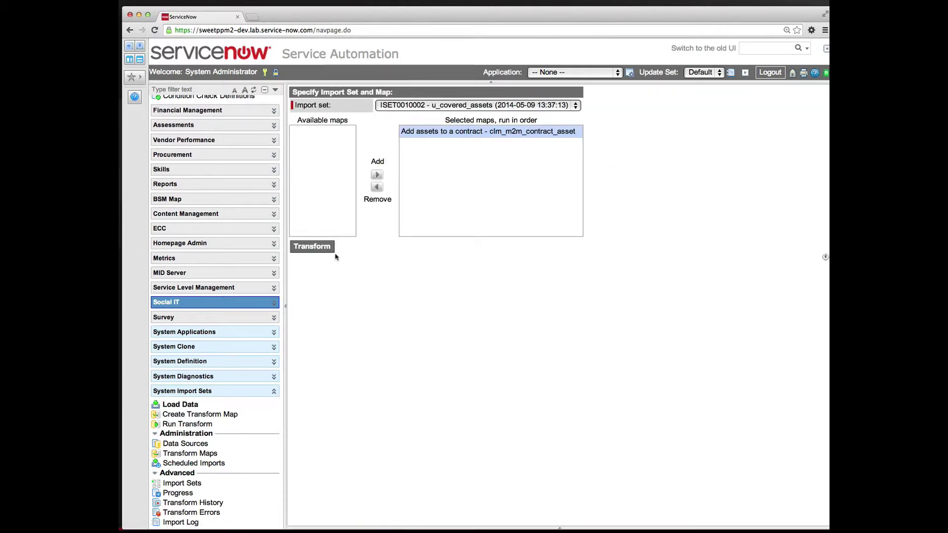
pyautogui.click(318, 249)
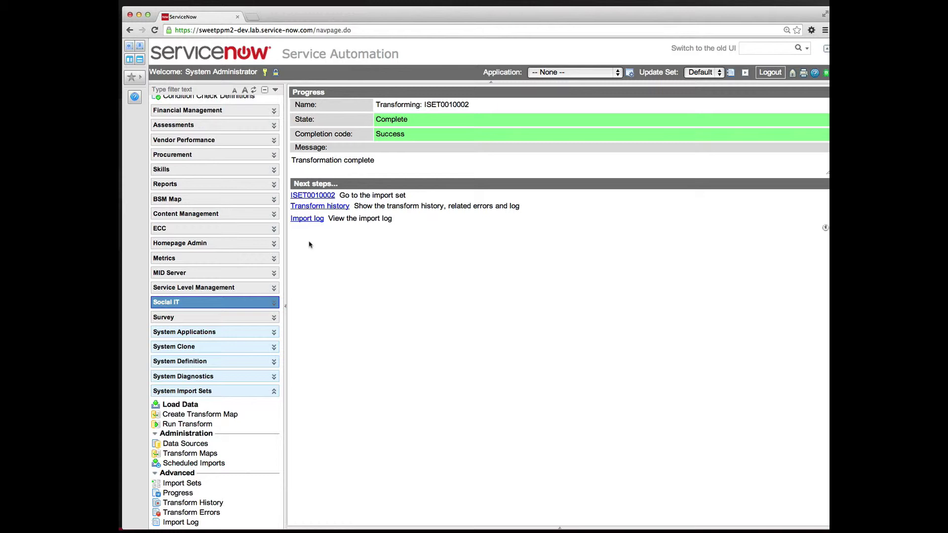
pyautogui.scroll(1, 236, 219)
pyautogui.scroll(3, 236, 219)
pyautogui.scroll(3, 236, 219)
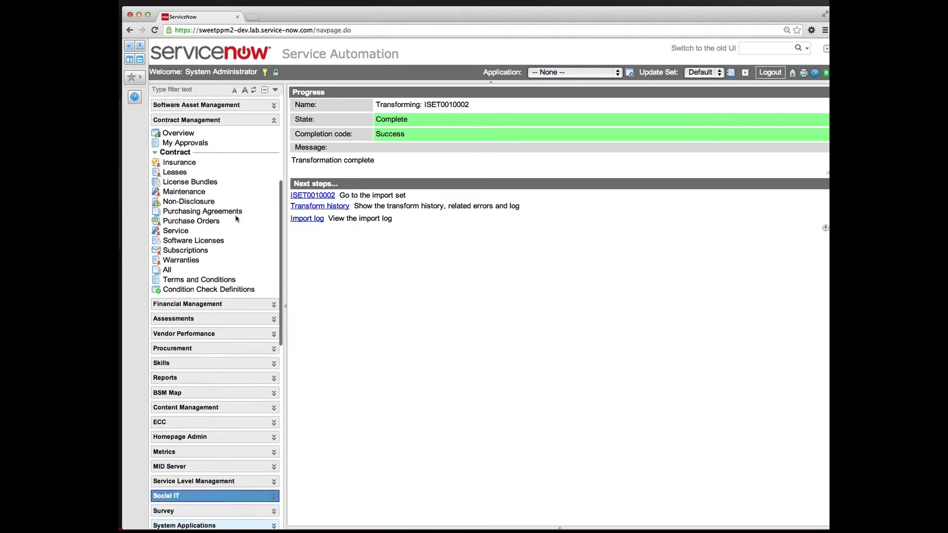
pyautogui.scroll(1, 237, 218)
# Open lease CNTR0010002 and review its 50 covered Lenovo assets, dated 2014-05-09
pyautogui.click(178, 183)
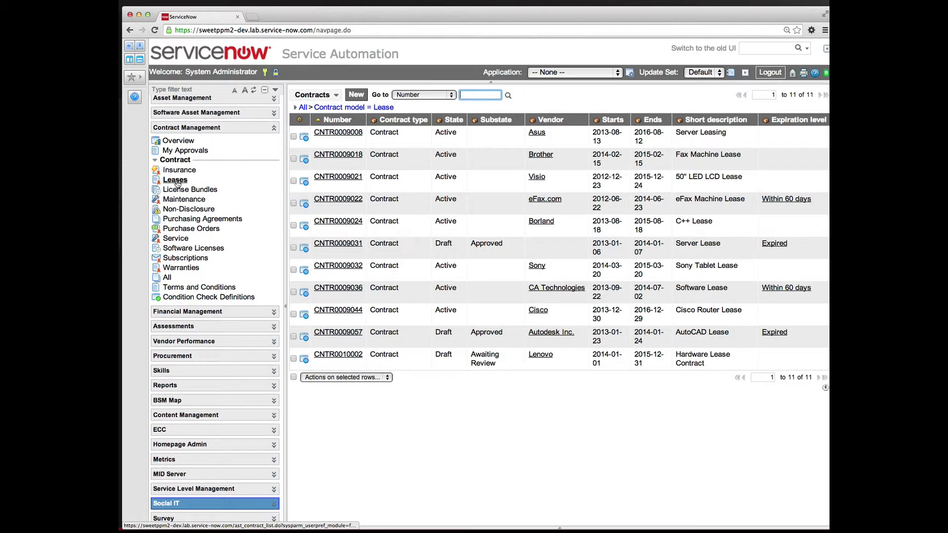
pyautogui.click(338, 355)
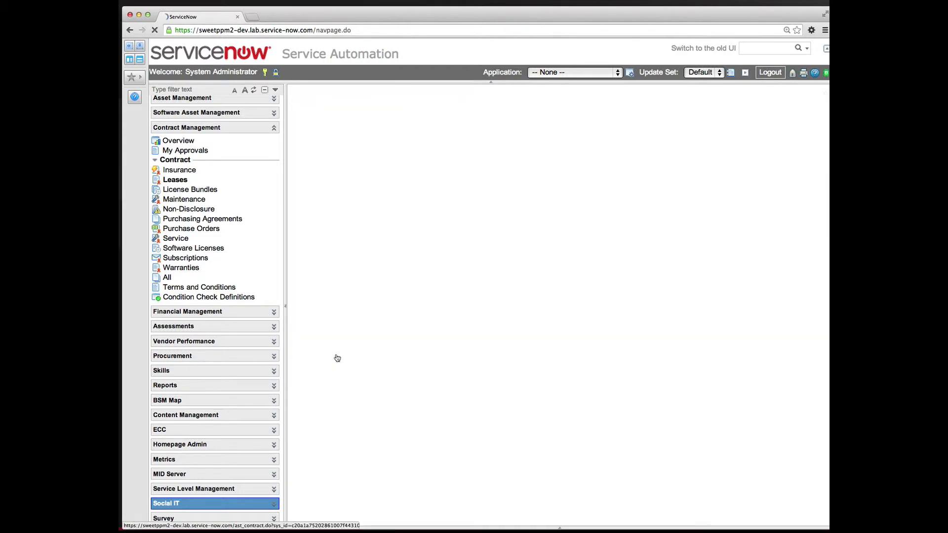
pyautogui.scroll(-2, 371, 414)
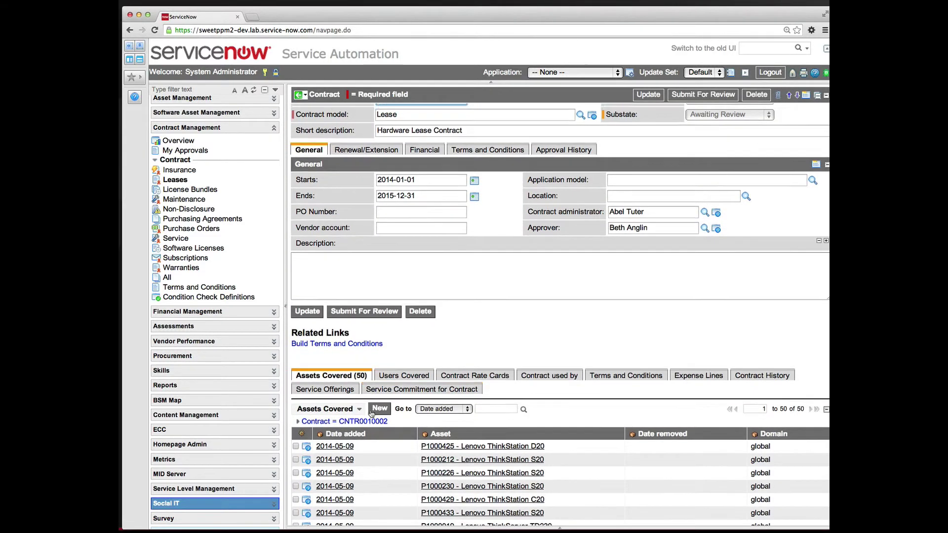
pyautogui.scroll(-3, 371, 414)
pyautogui.scroll(-2, 371, 414)
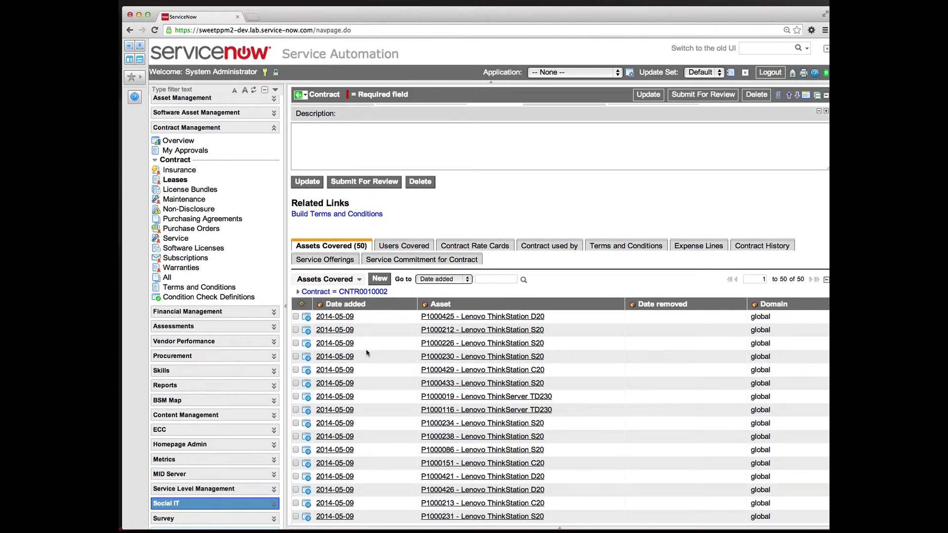
pyautogui.scroll(-4, 367, 353)
pyautogui.scroll(-4, 367, 352)
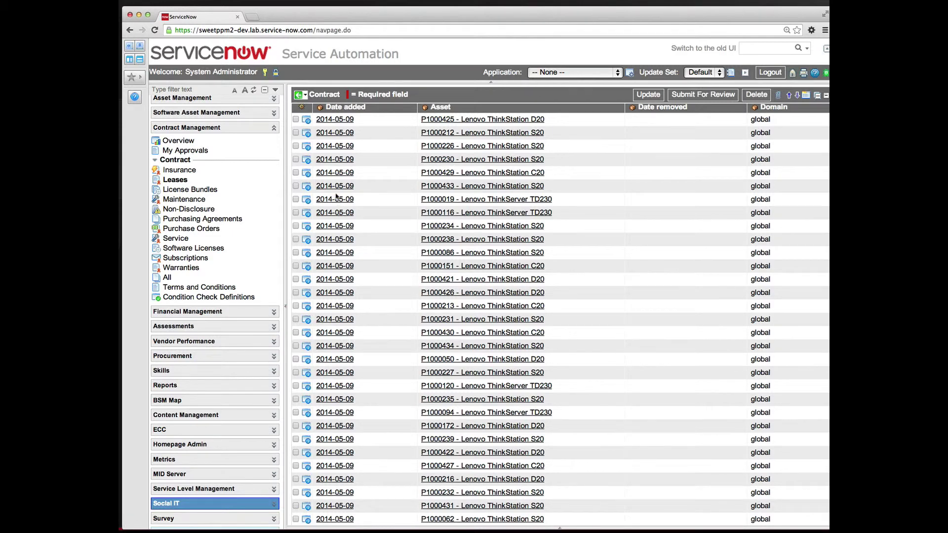
pyautogui.scroll(-1, 337, 197)
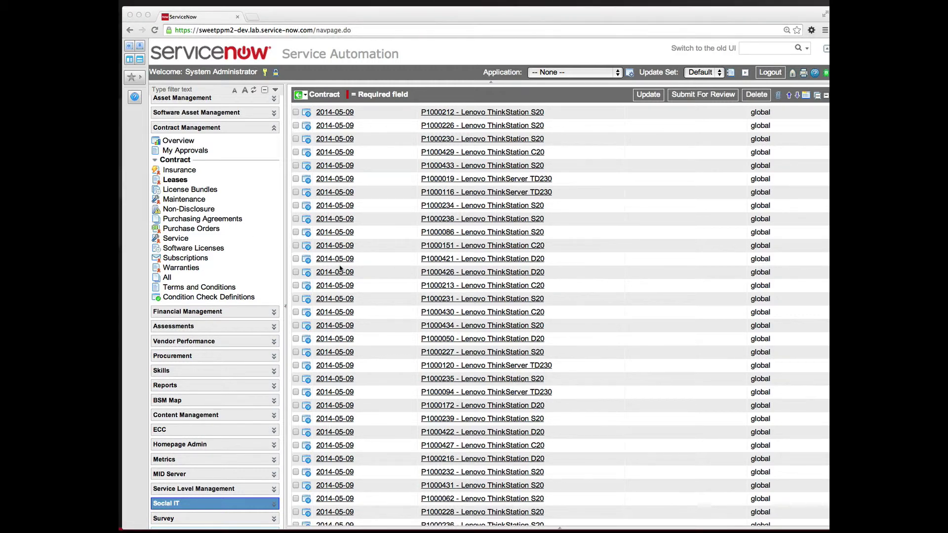
pyautogui.scroll(2, 392, 207)
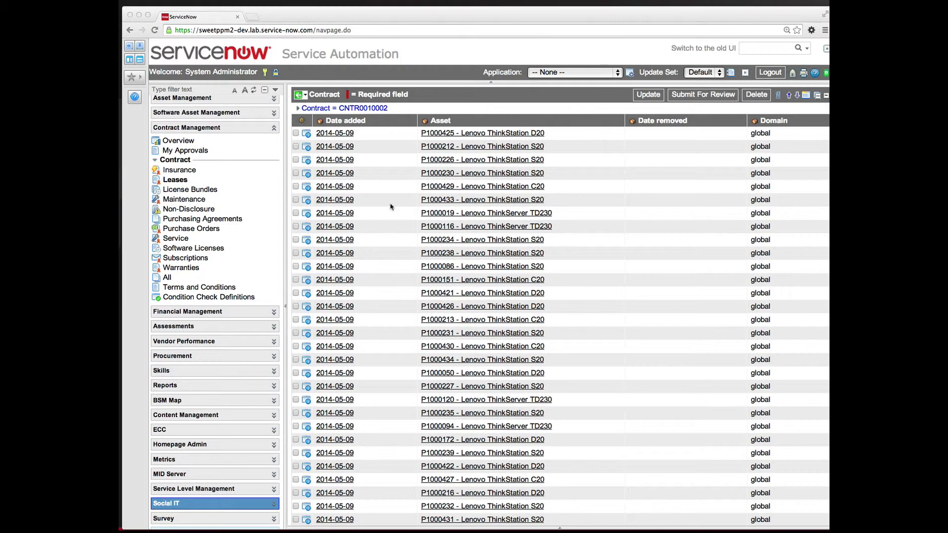